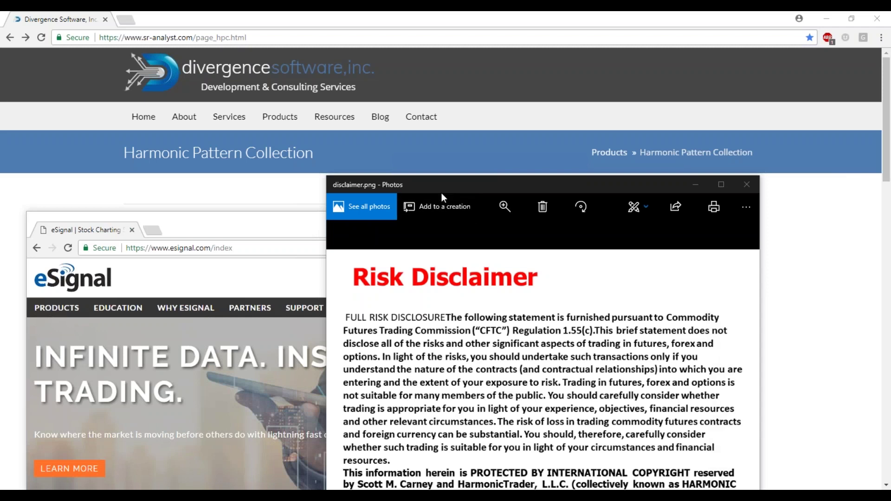
Step: Nudge the disclaimer image, then minimize the eSignal website window to show the product page
drag(452, 191, 458, 193)
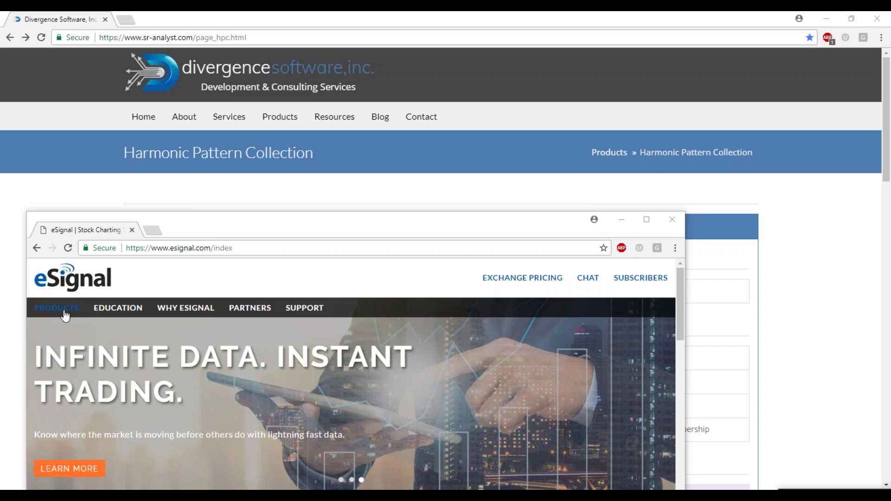
mouse_move(66, 314)
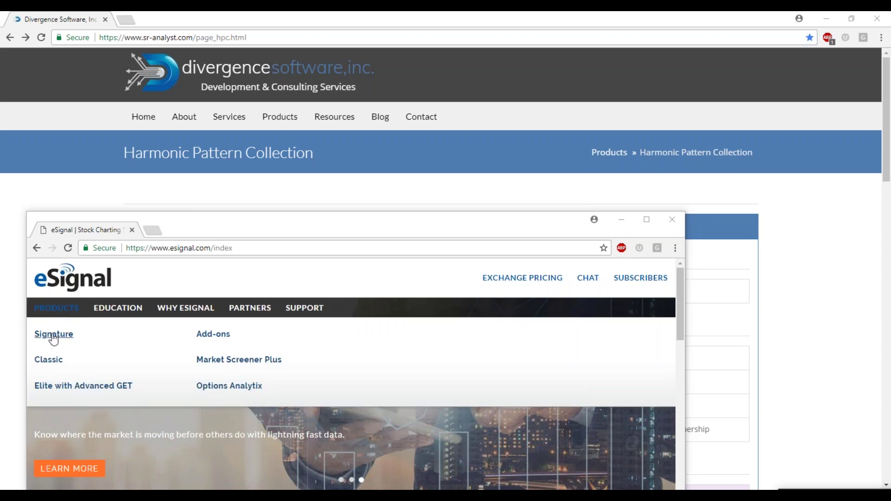
mouse_move(173, 312)
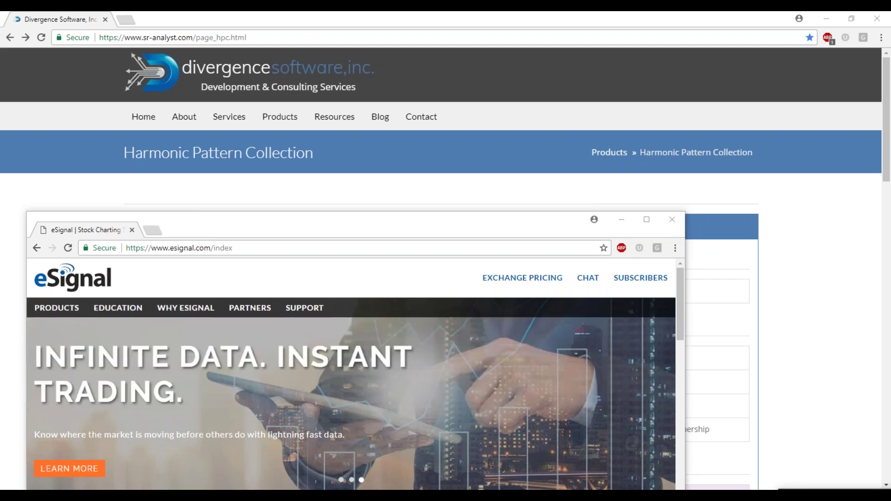
click(621, 219)
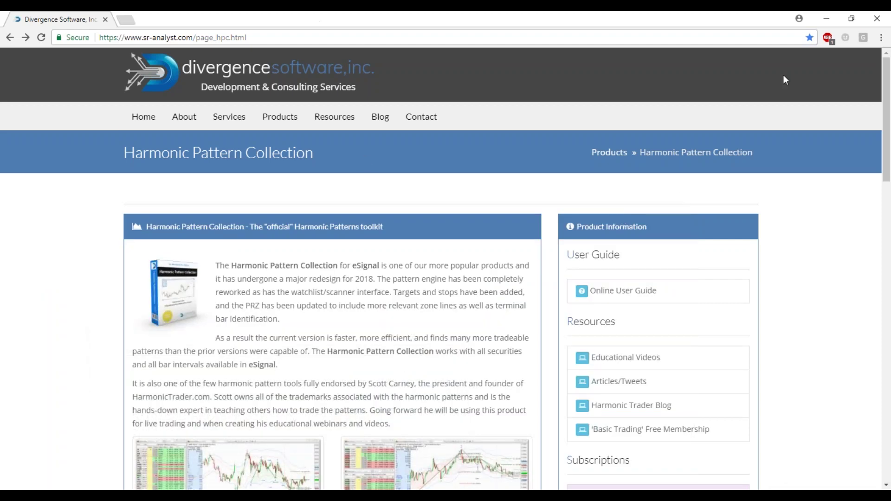
Step: Rearrange the Chrome window back to the top of the screen showing the product page
click(853, 19)
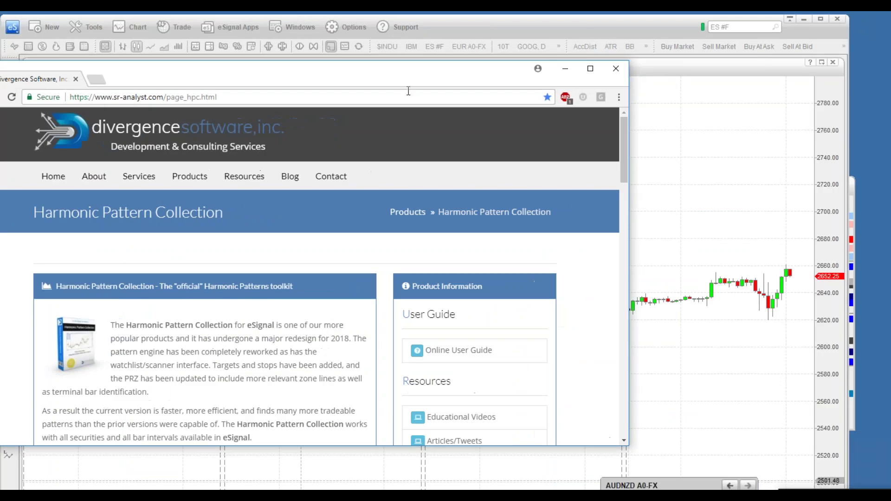
drag(320, 80, 388, 129)
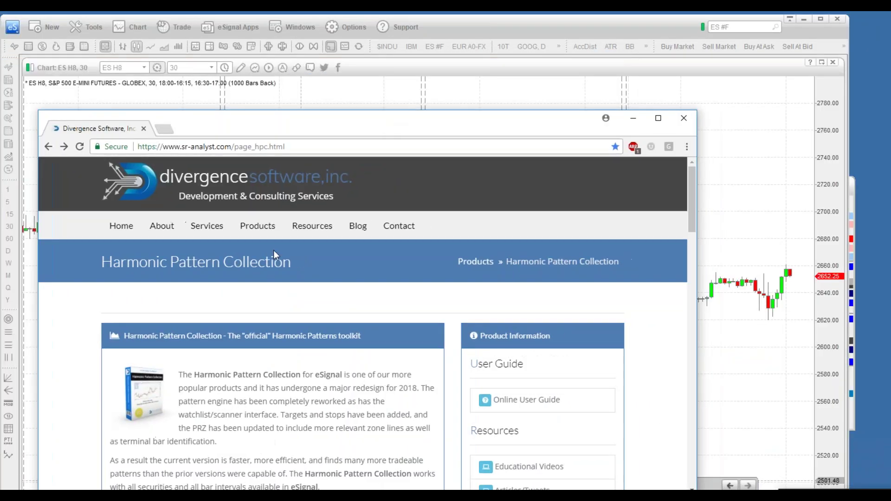
click(440, 144)
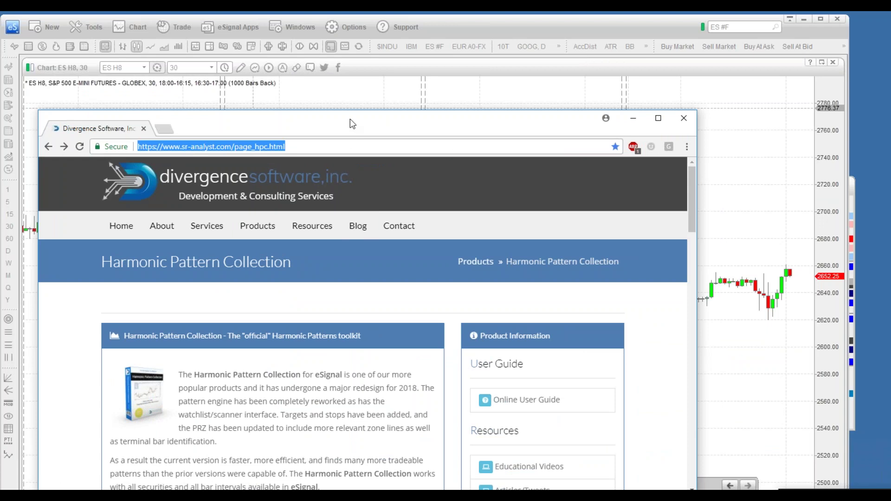
drag(353, 117, 364, 11)
drag(697, 93, 689, 134)
click(687, 377)
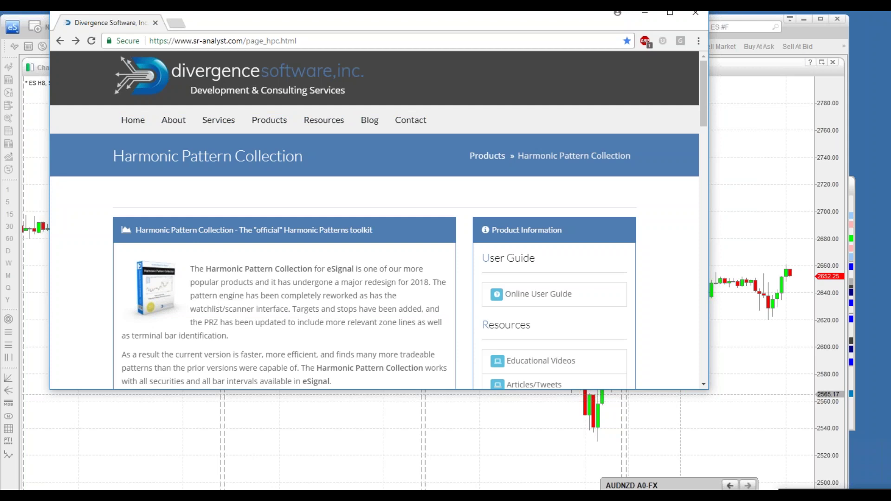
Step: Download the Harmonic Pattern Collection 18.2.6 installer and show its download options
scroll(704, 378, down, 1)
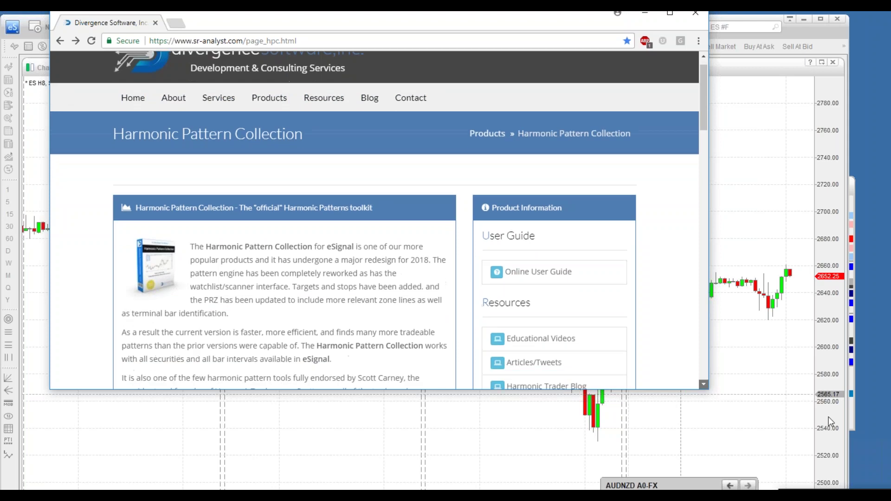
click(703, 370)
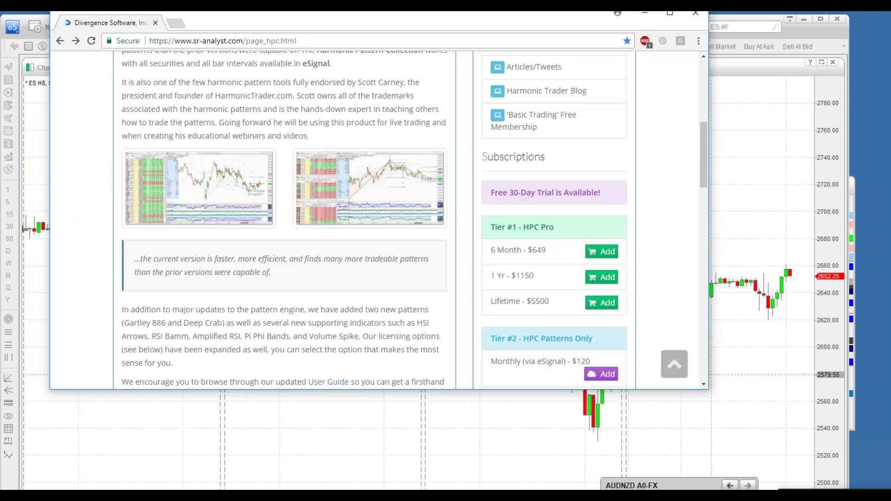
drag(706, 124, 705, 192)
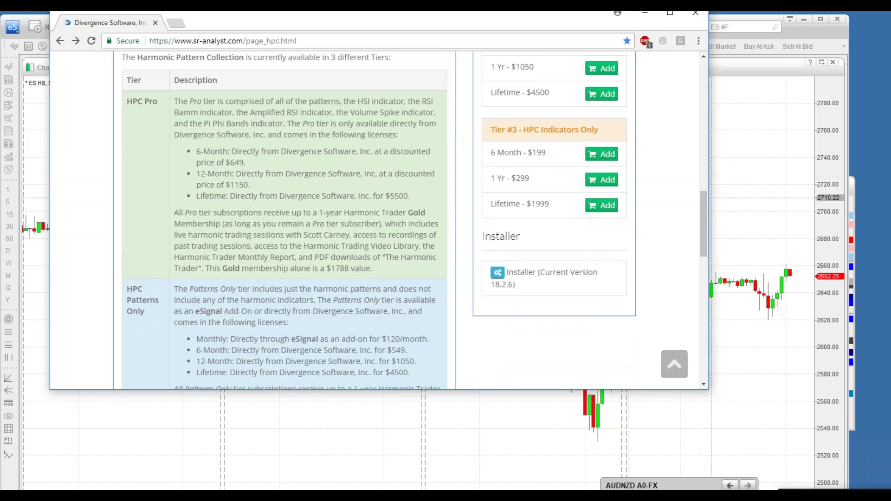
click(496, 274)
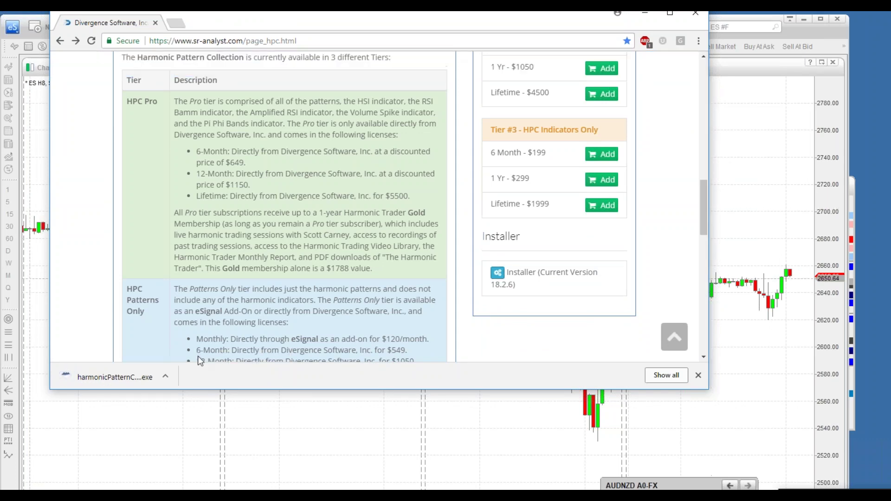
click(166, 376)
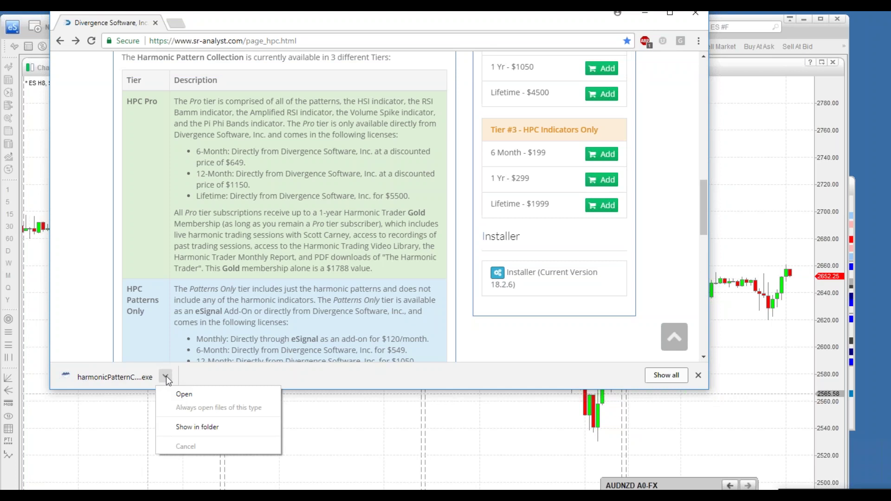
Step: Run the v18.2.6 installer, accept the licence, and confirm the existing Add-On Studies folder
click(222, 394)
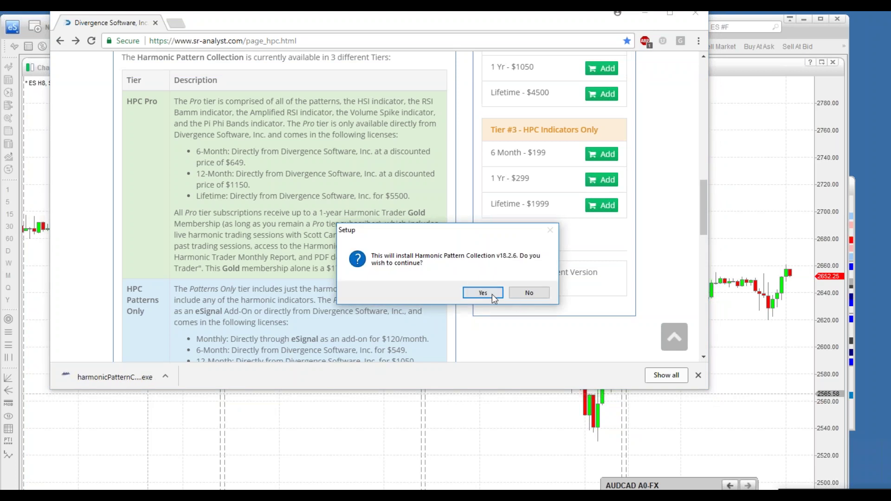
click(478, 294)
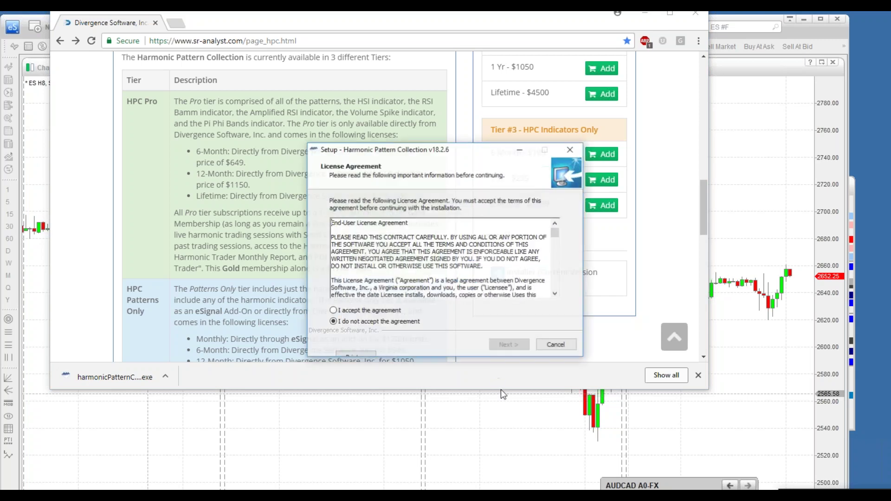
click(353, 314)
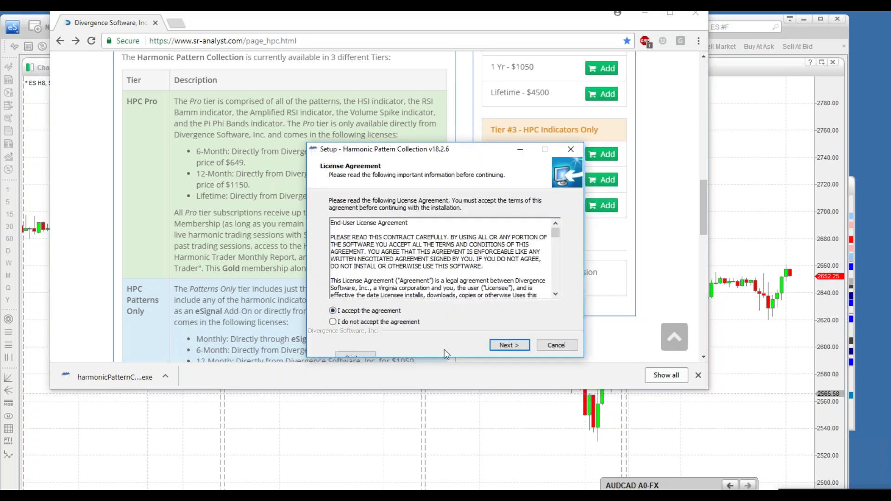
click(500, 348)
click(500, 348)
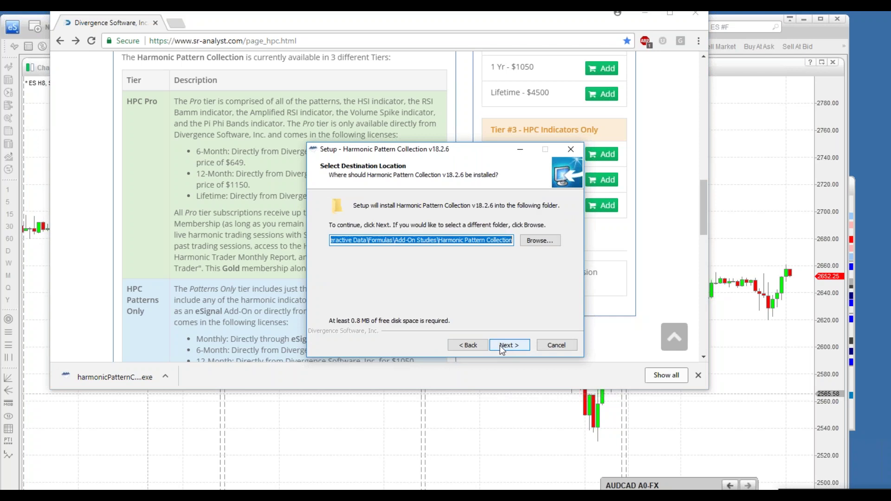
click(506, 346)
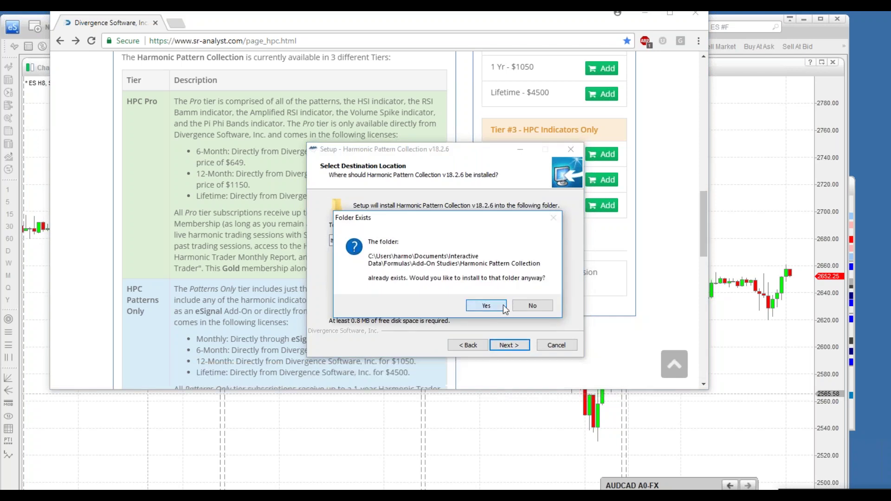
click(492, 306)
Step: Keep the default components and Start Menu folder, install, and finish to open the user guide
click(515, 345)
click(523, 347)
click(524, 347)
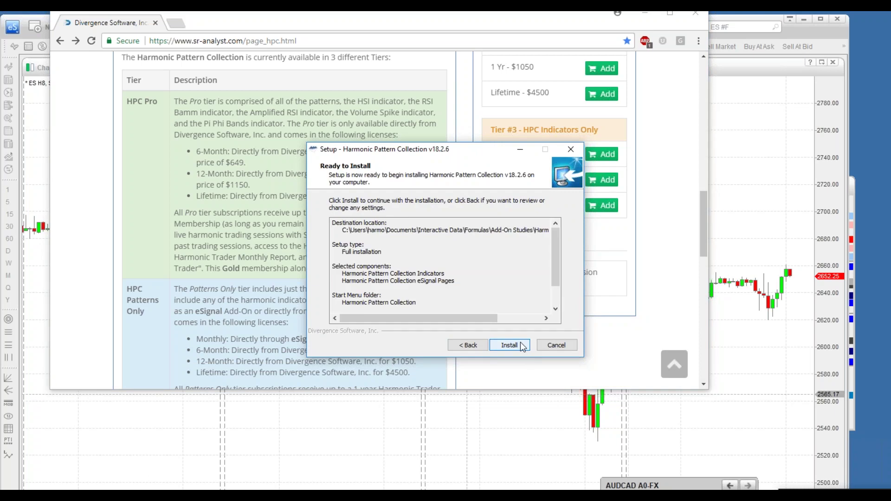
click(520, 342)
click(527, 348)
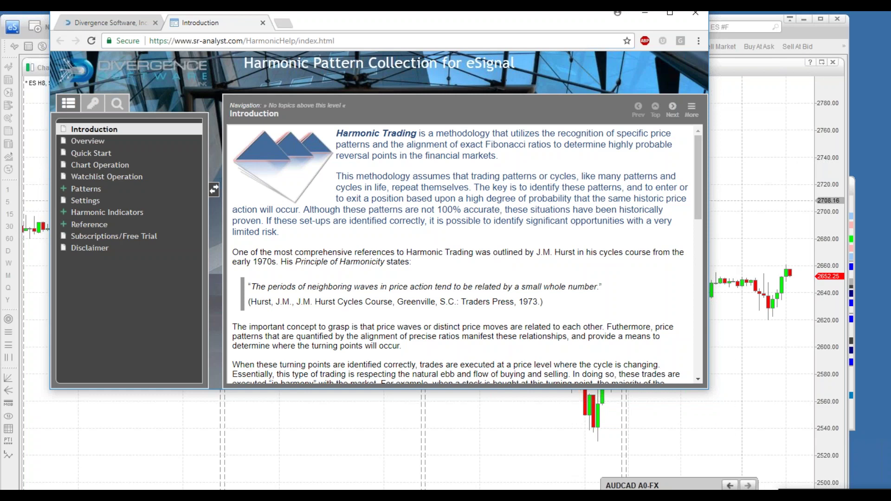
Step: Navigate the help tree through Overview, Quick Start and Harmonic Indicators to Harmonic Strength Index
click(82, 142)
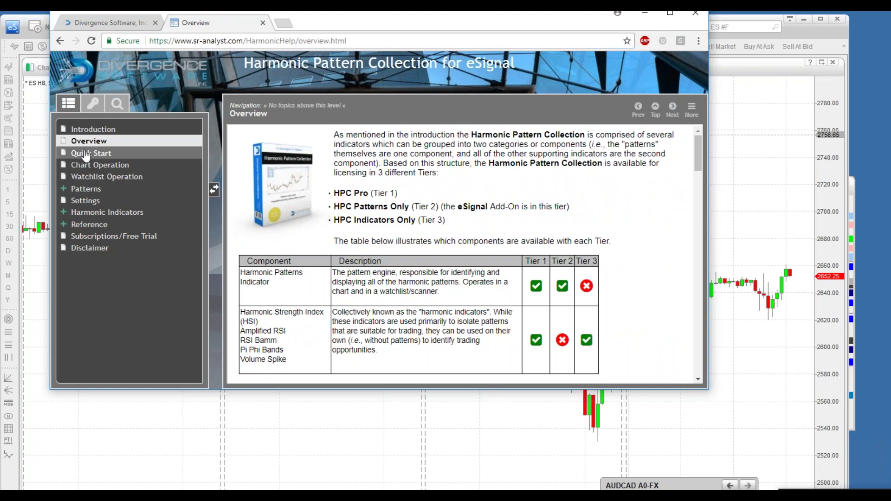
click(88, 153)
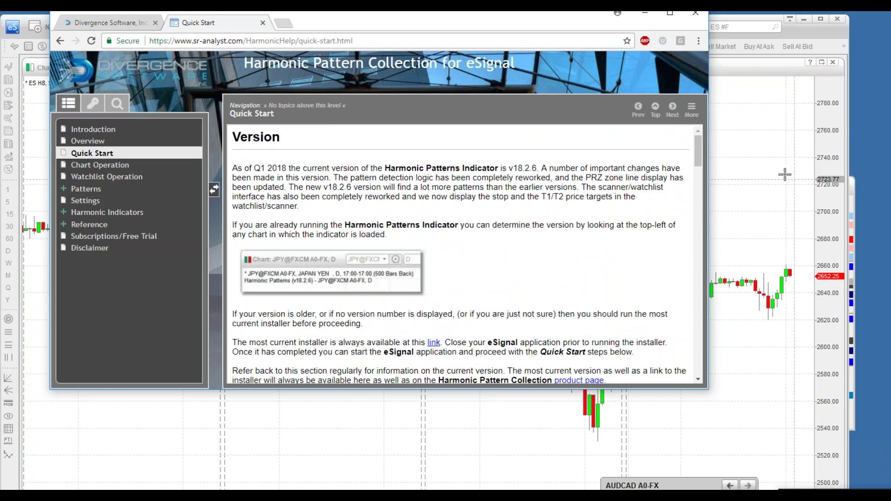
drag(698, 151, 692, 228)
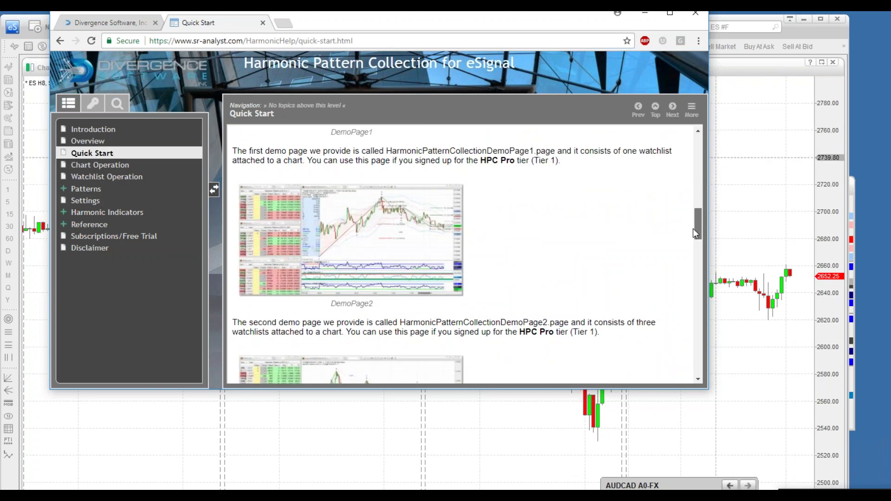
click(93, 215)
click(259, 175)
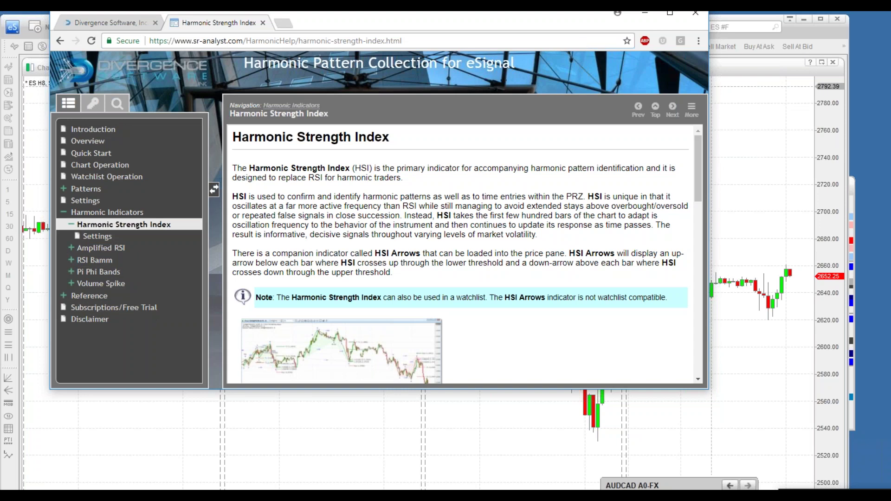
Step: Minimize the help window, pan the ES H8 chart, and dismiss the new-window menu
click(649, 12)
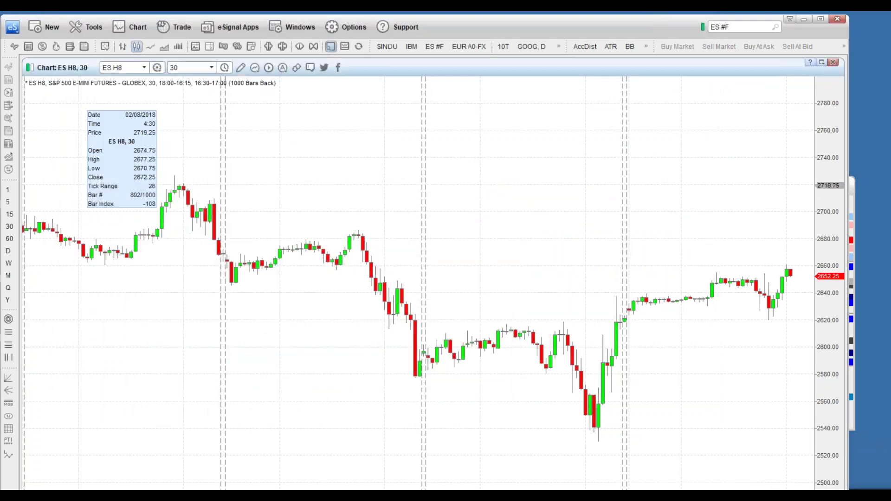
drag(344, 201, 337, 185)
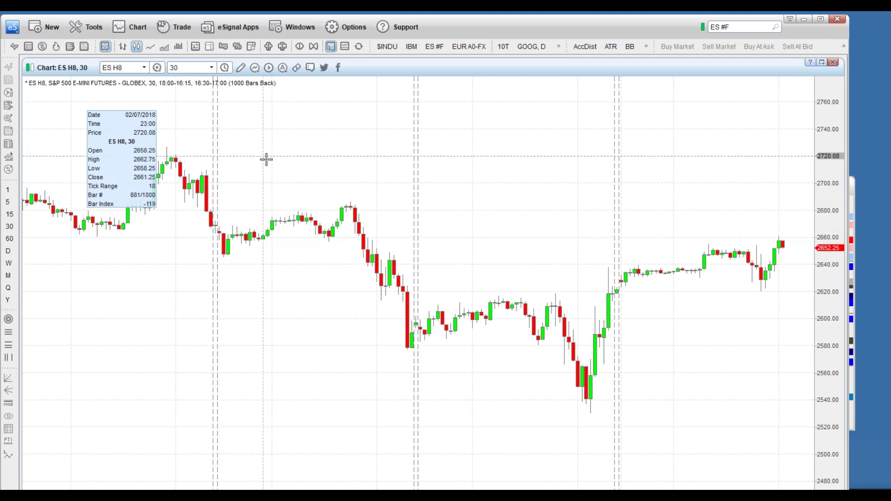
click(40, 28)
click(318, 103)
Step: Open Insert Study from the chart menu, close the picker unused, and reopen the chart menu
right_click(277, 166)
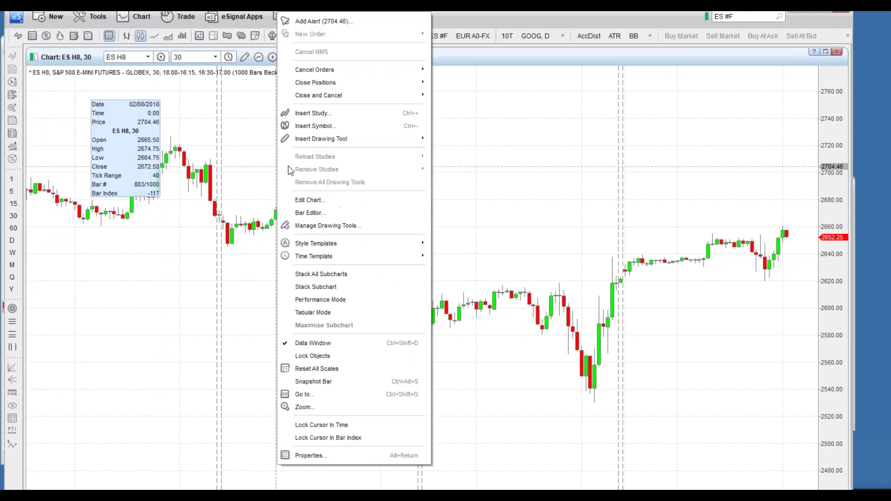
click(320, 110)
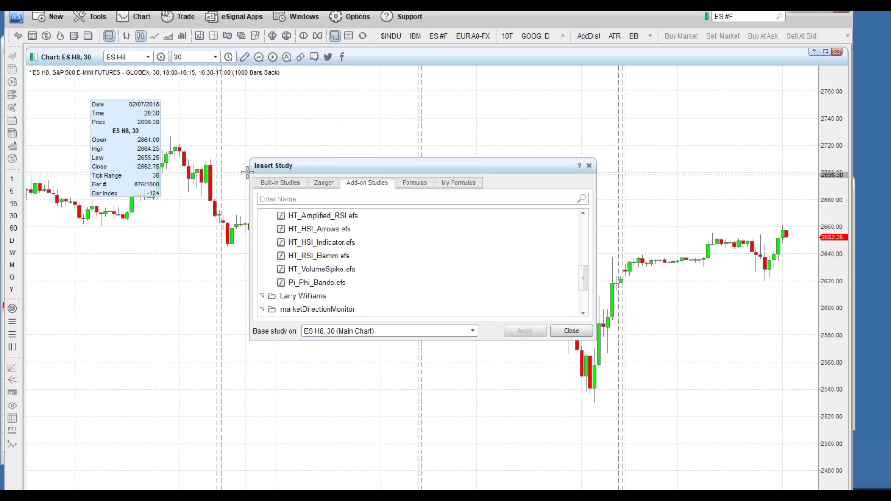
click(562, 328)
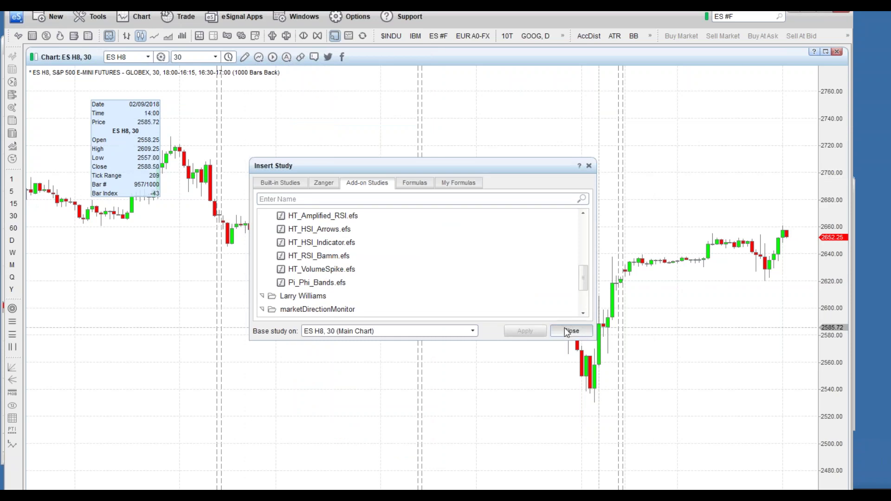
right_click(243, 154)
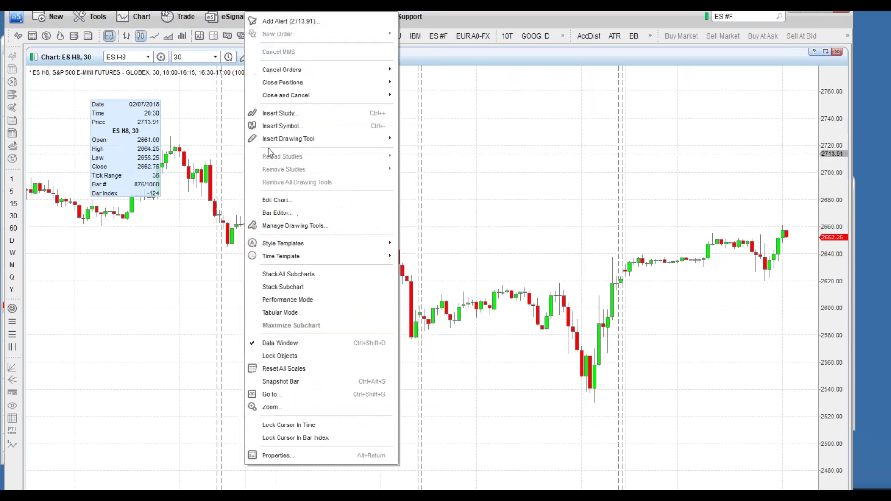
Step: Open the Insert Study picker at Add-on Studies > Harmonic Pattern Collection
click(330, 113)
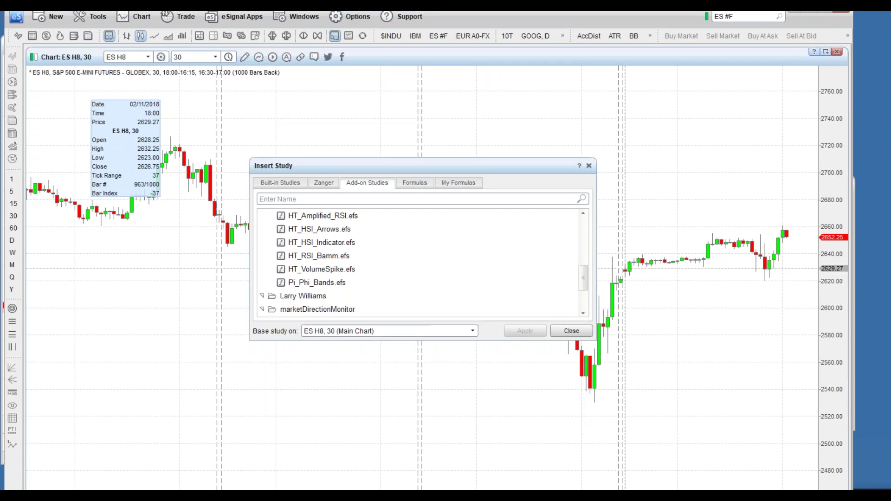
scroll(583, 268, up, 3)
scroll(583, 264, down, 1)
scroll(575, 255, up, 2)
scroll(580, 257, down, 1)
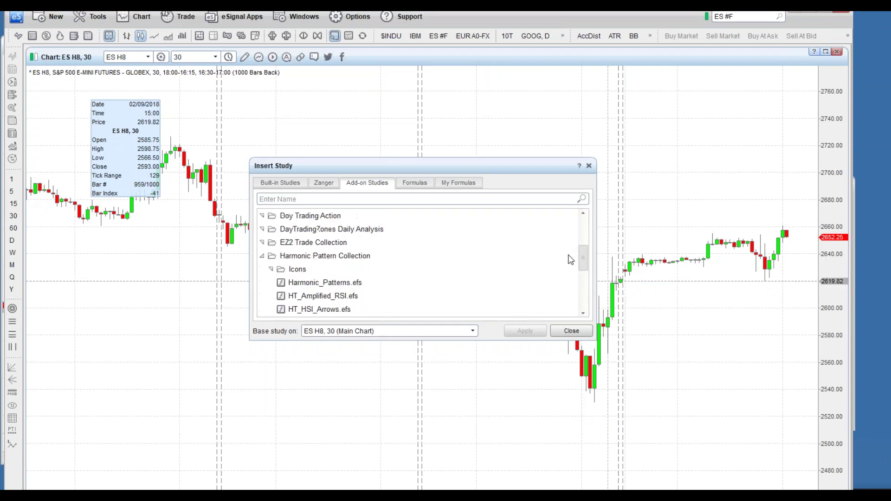
click(310, 257)
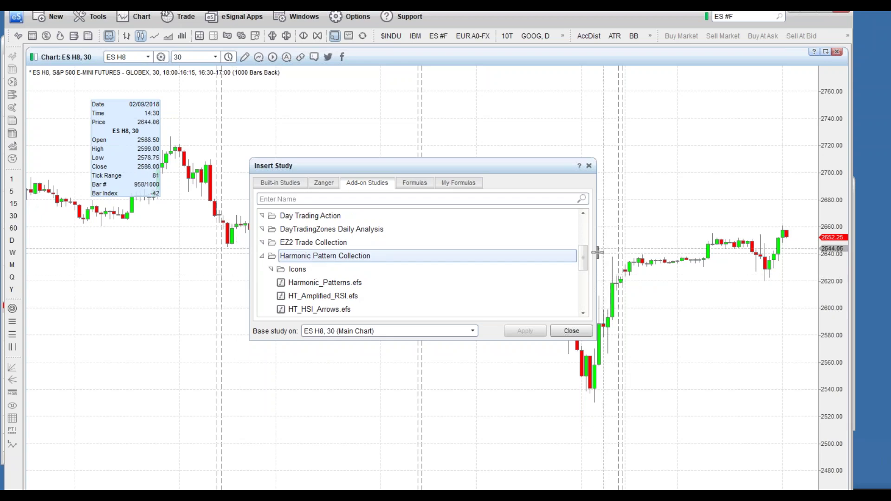
click(584, 314)
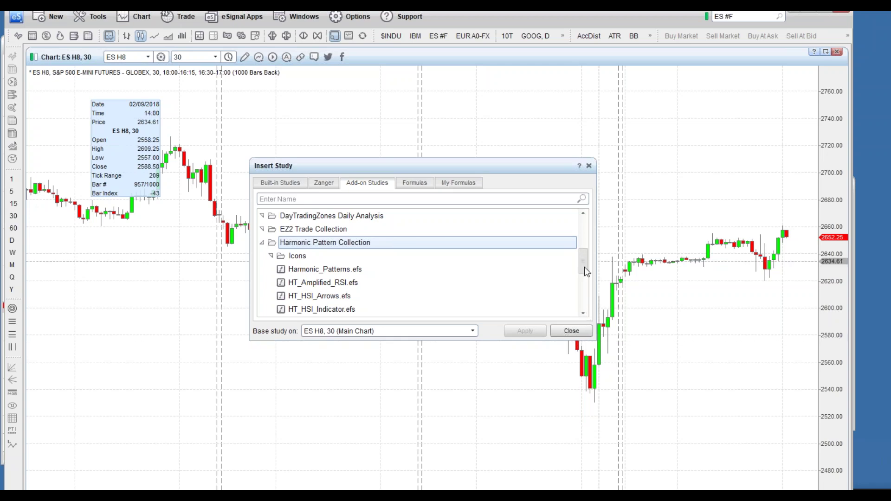
scroll(584, 266, down, 1)
scroll(586, 273, down, 1)
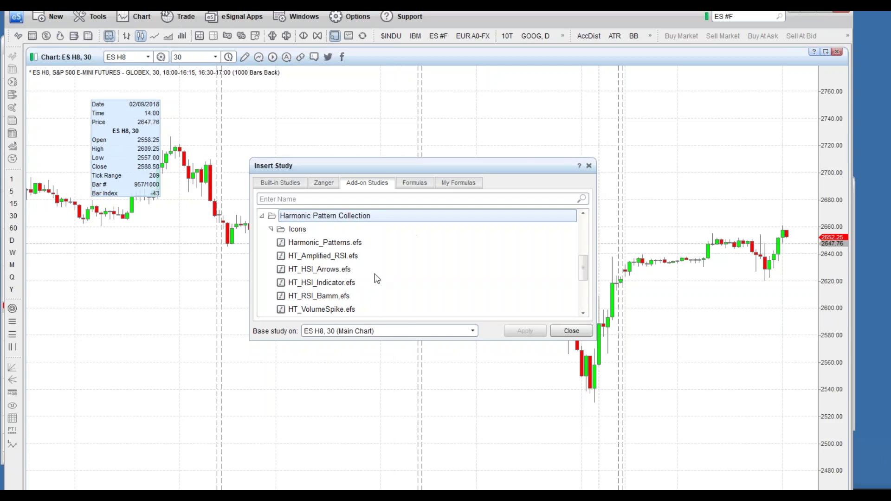
Step: Add the Harmonic Patterns and Amplified RSI studies, moving the picker off the pattern lines
click(302, 246)
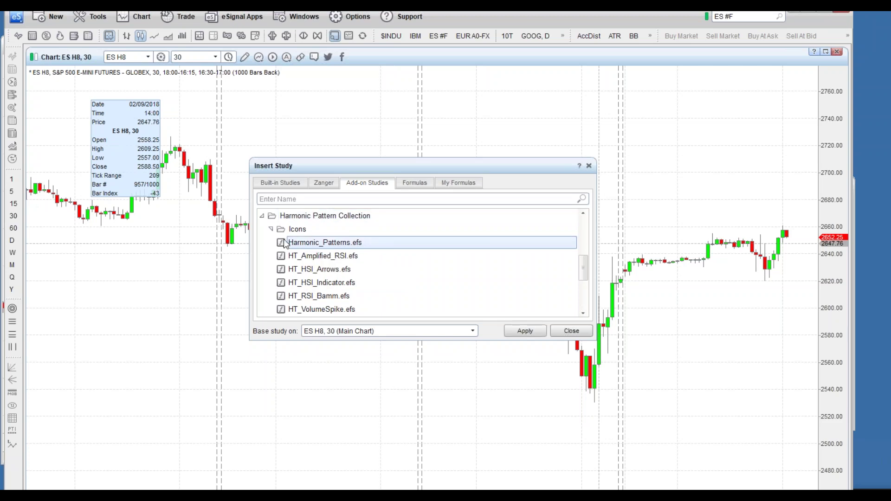
double_click(328, 247)
drag(582, 274, 573, 280)
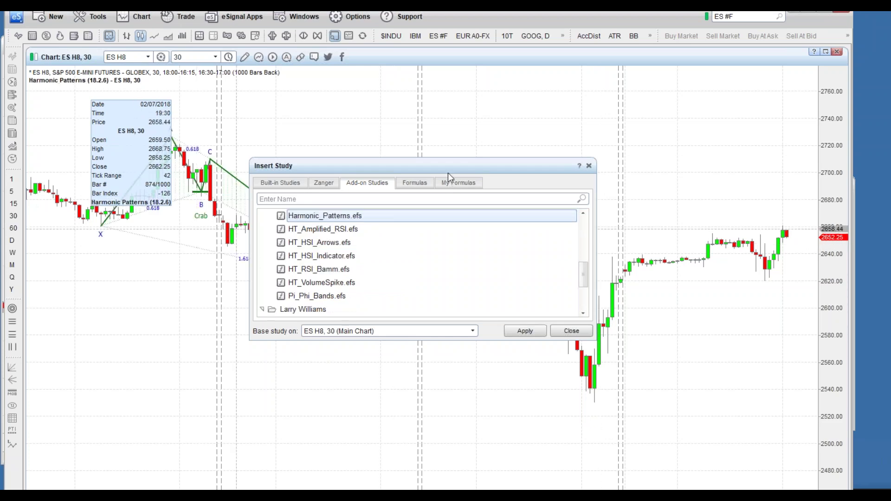
drag(447, 171, 489, 178)
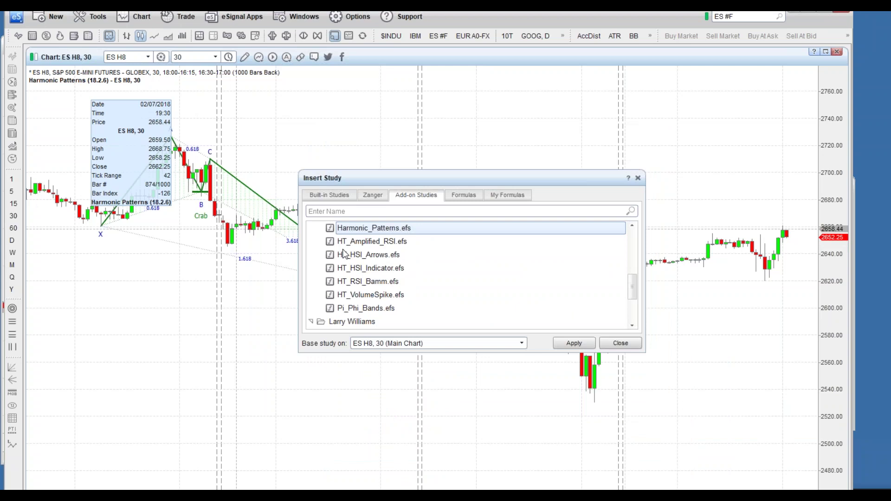
double_click(377, 243)
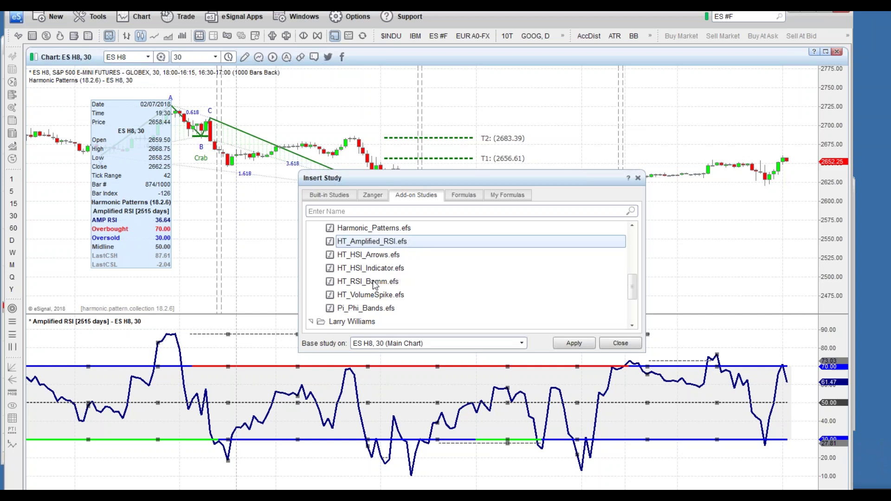
Step: Add the HSI Arrows, HSI, RSI Bamm, Volume Spike and Pi Phi Bands studies
click(365, 256)
double_click(365, 257)
click(344, 269)
double_click(348, 269)
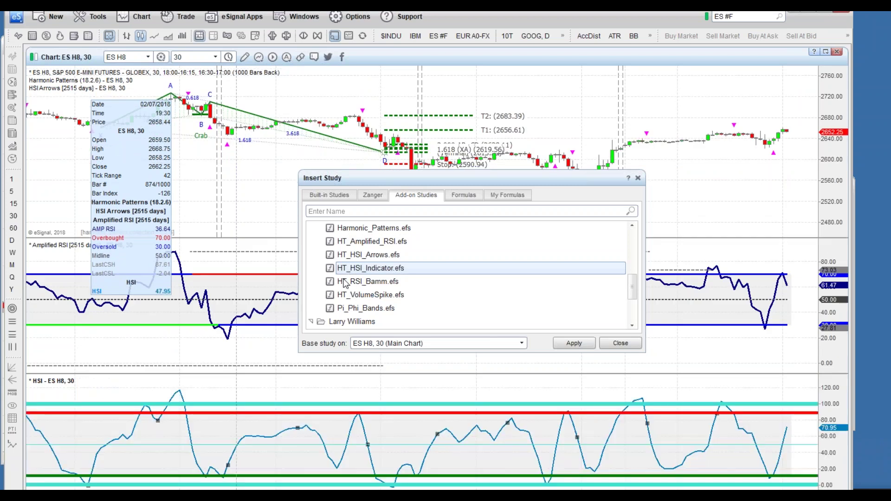
double_click(343, 282)
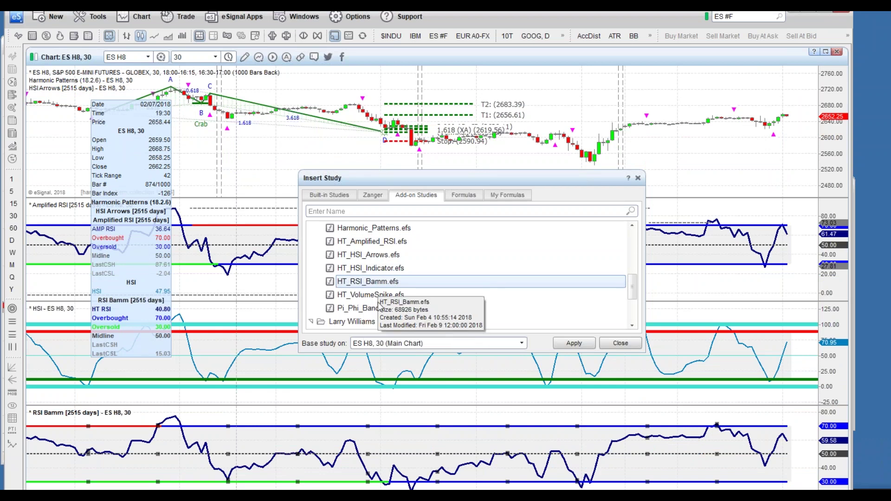
click(376, 293)
double_click(354, 297)
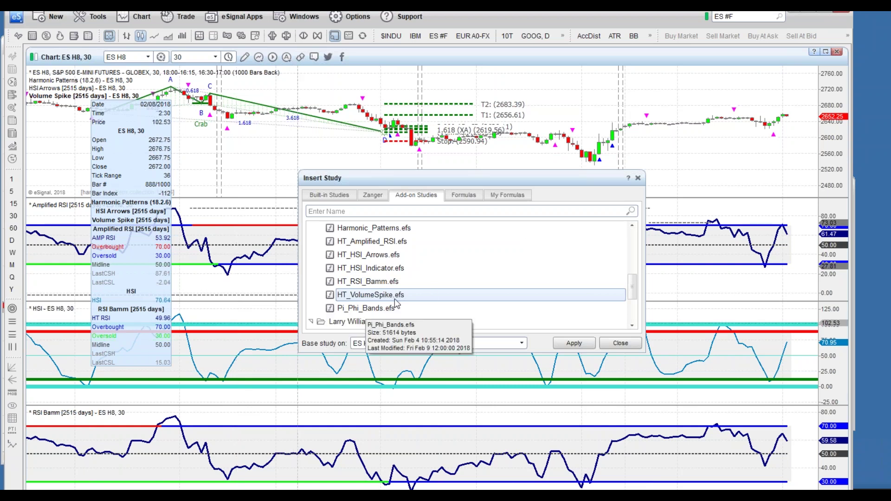
double_click(366, 309)
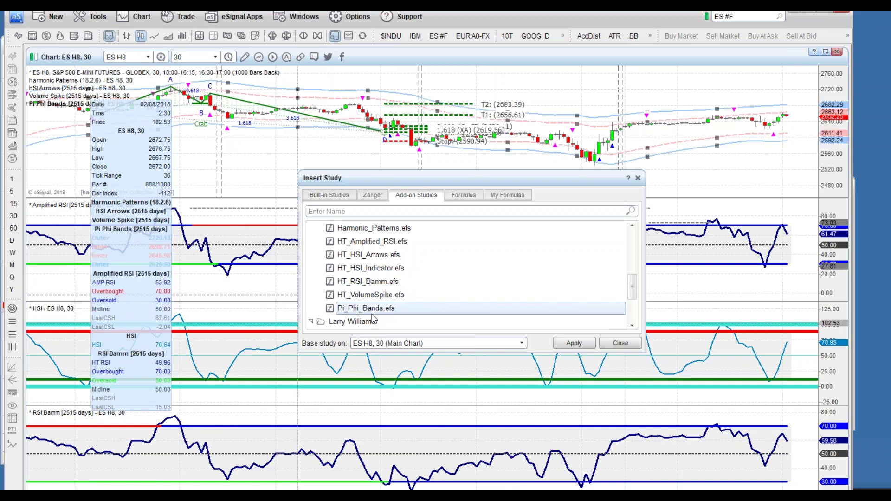
double_click(369, 296)
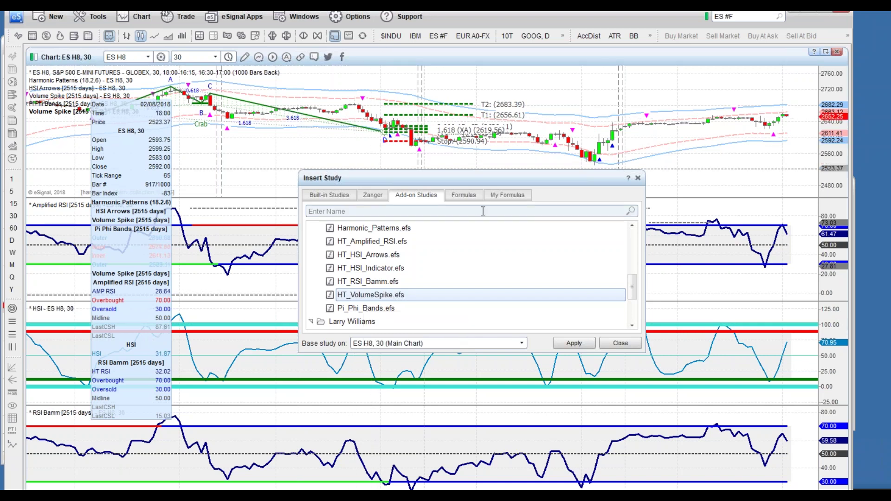
Step: Close the study picker, pan the chart left, and detach the ES H8 chart into its own window
click(621, 343)
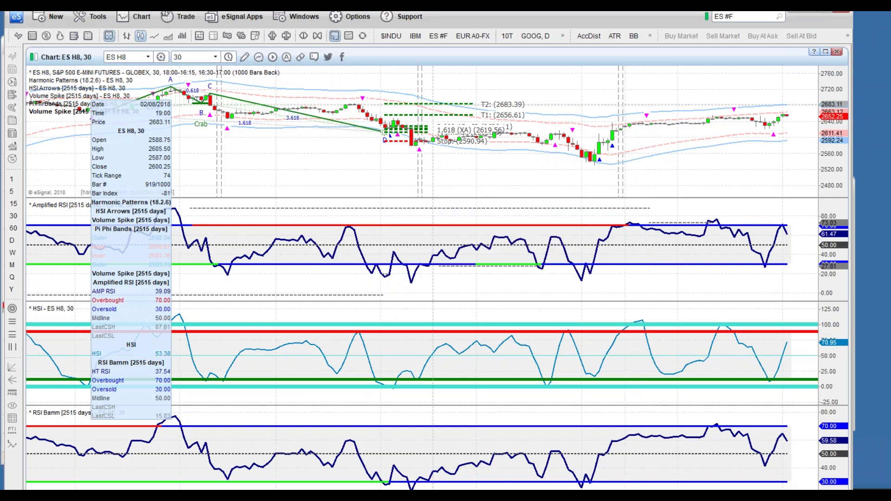
drag(424, 278, 541, 78)
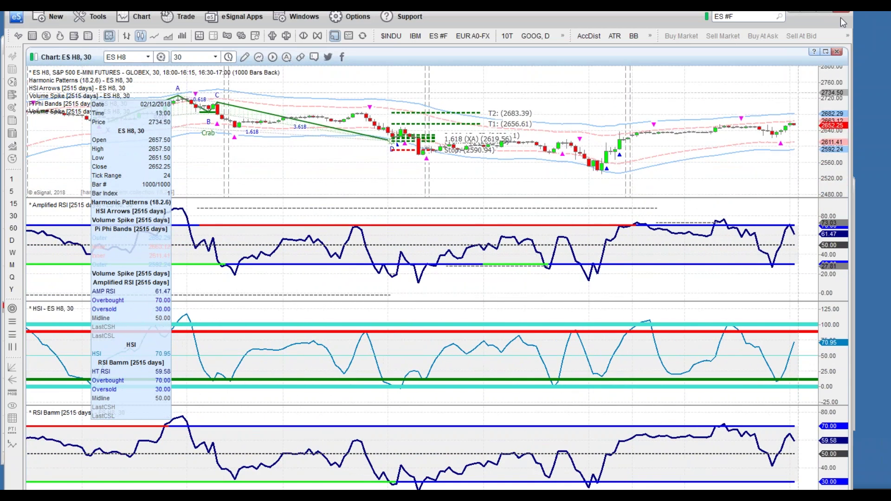
click(826, 54)
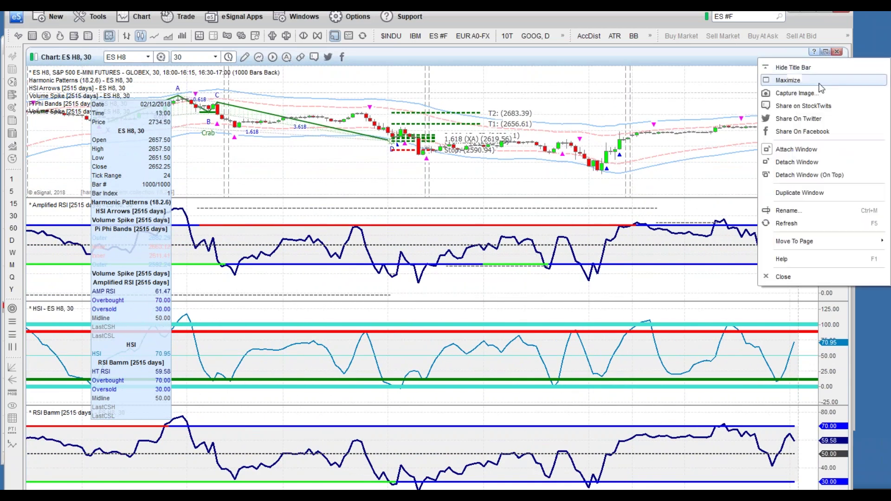
click(799, 162)
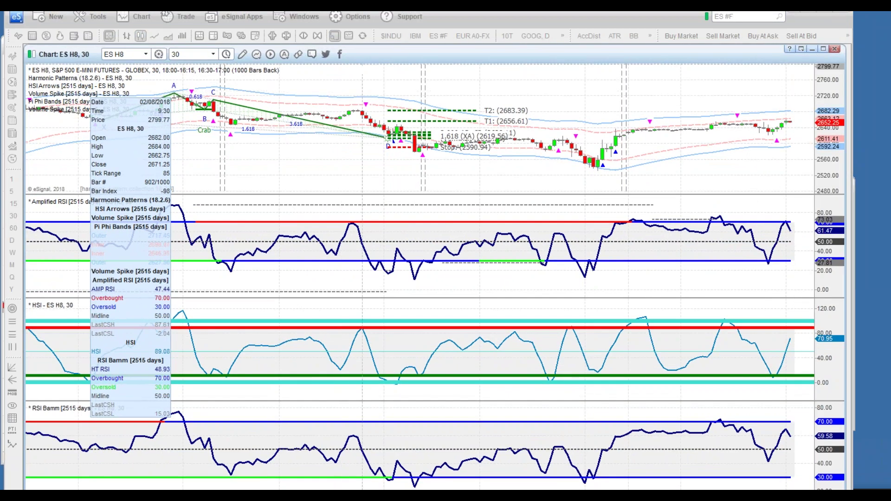
Step: Reposition the detached chart, the main eSignal window and the GBPAUD chart window down the screen
drag(363, 57, 384, 84)
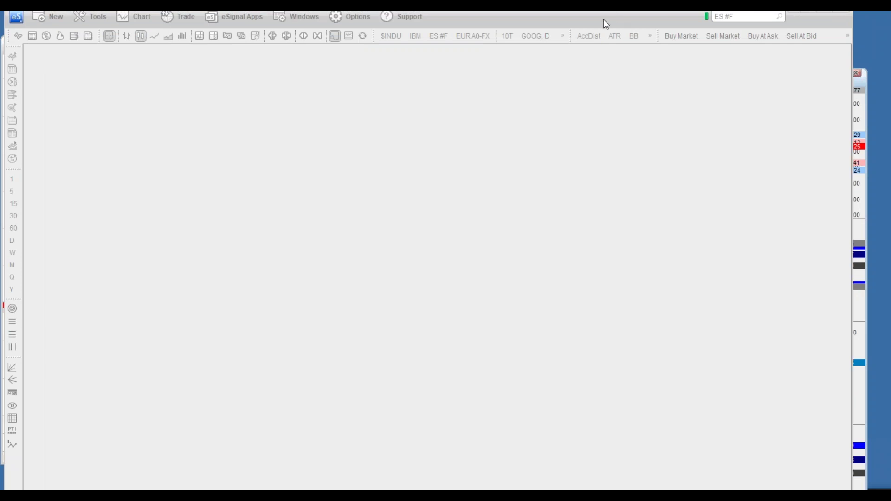
drag(603, 19, 634, 277)
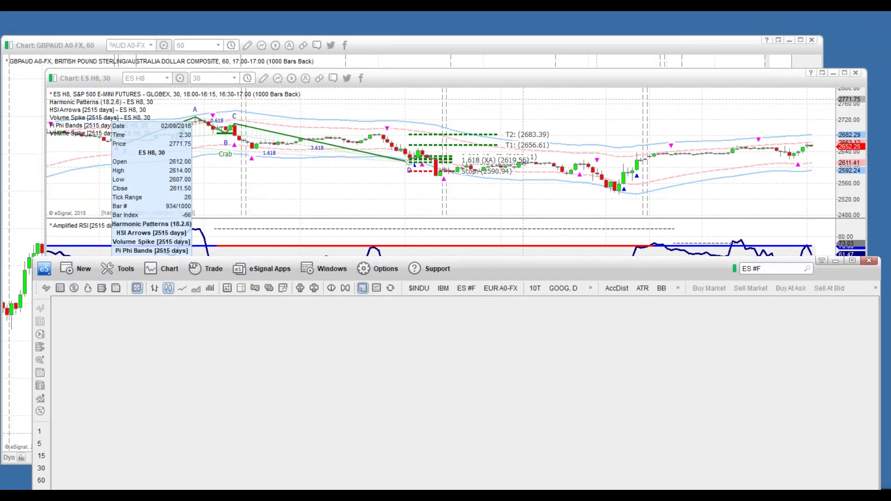
drag(510, 46, 614, 170)
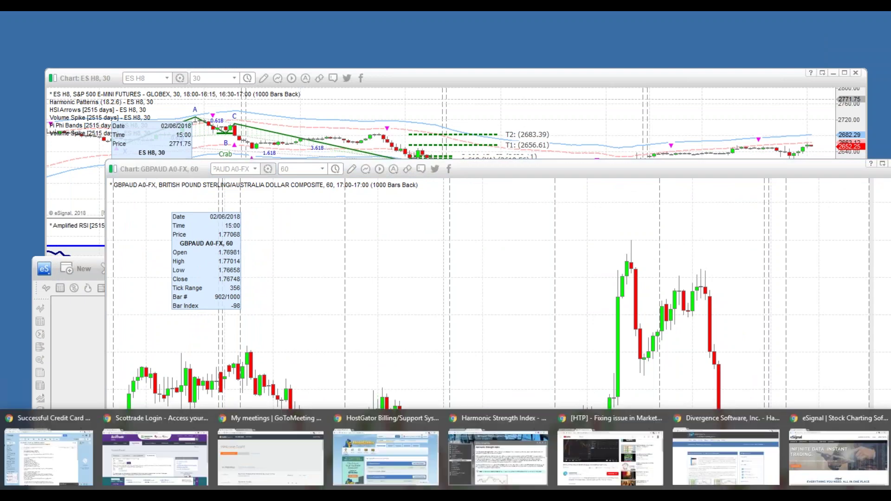
Step: Widen the Watch List window, then bring the main eSignal window to the front
key(alt+Tab)
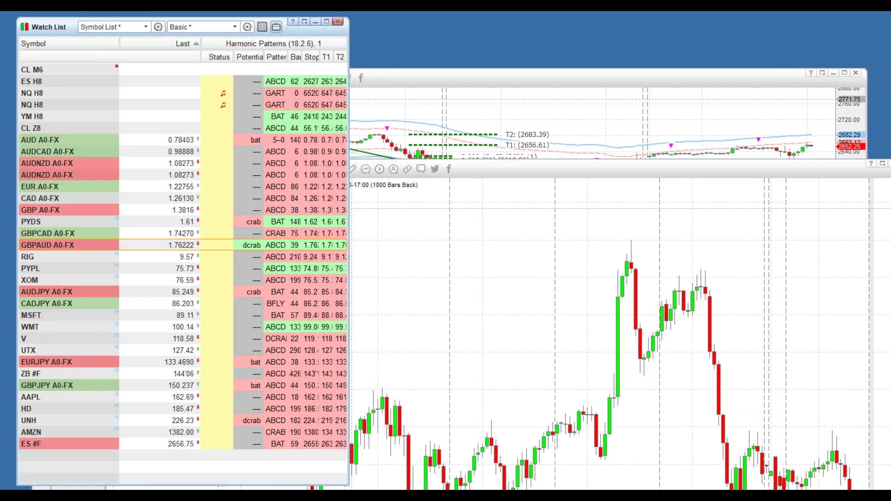
drag(349, 306, 594, 307)
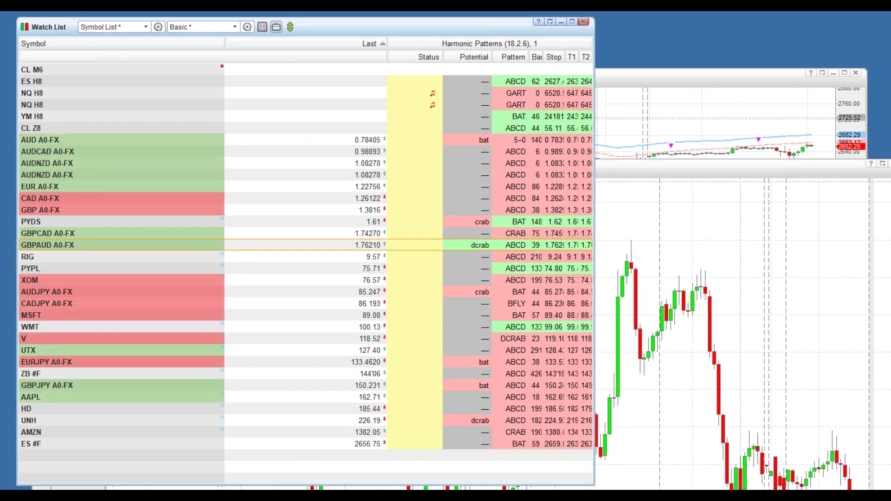
click(215, 496)
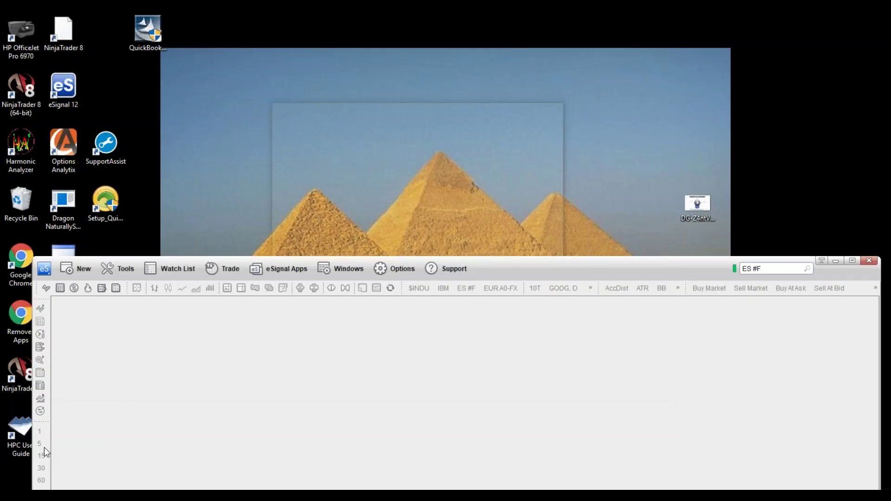
click(43, 447)
Step: Open a new empty watch list, sort it by Pattern, then close it
click(158, 274)
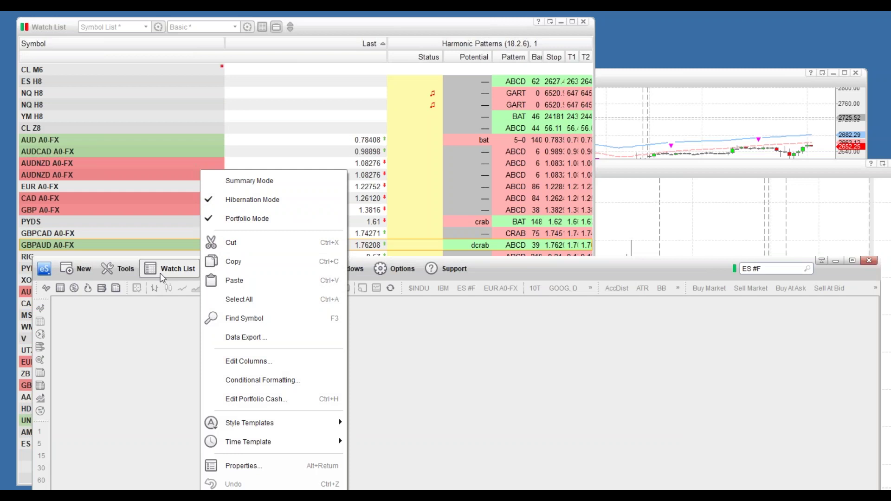
click(74, 268)
click(72, 267)
click(70, 269)
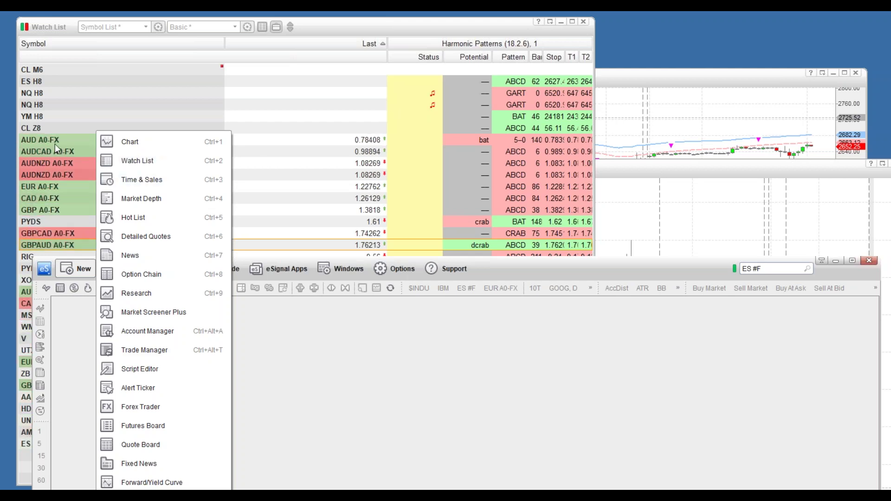
click(145, 160)
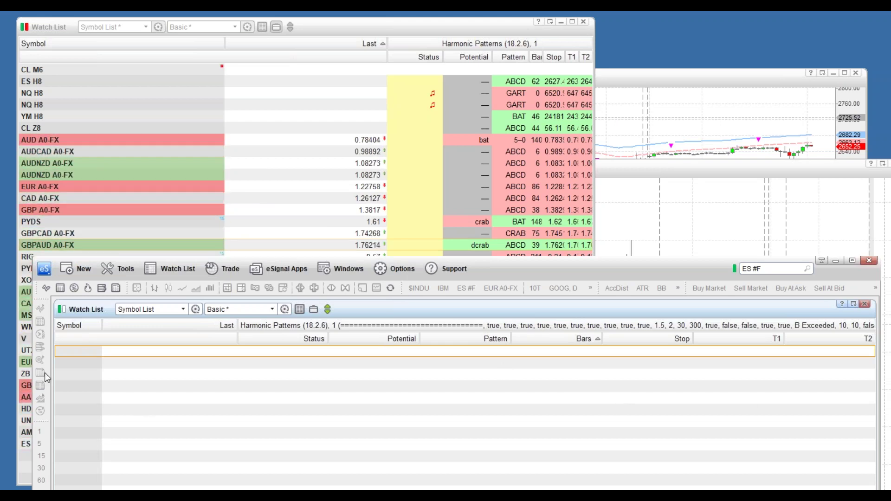
click(499, 338)
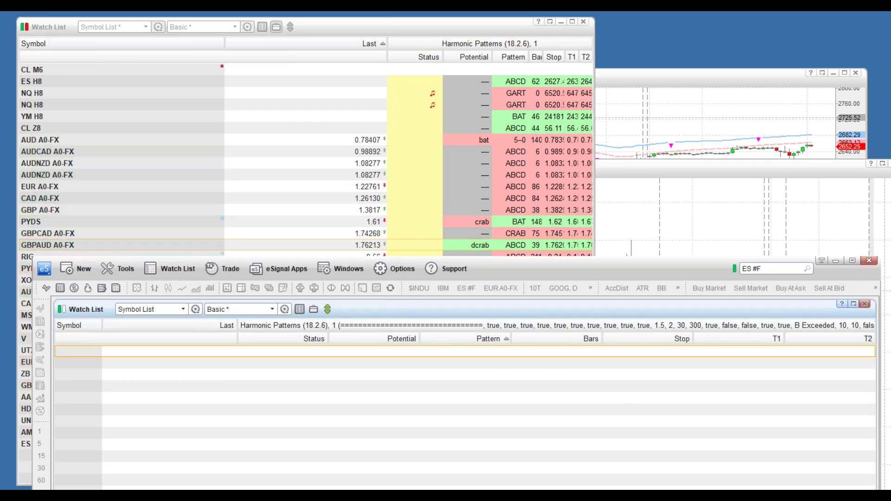
click(864, 303)
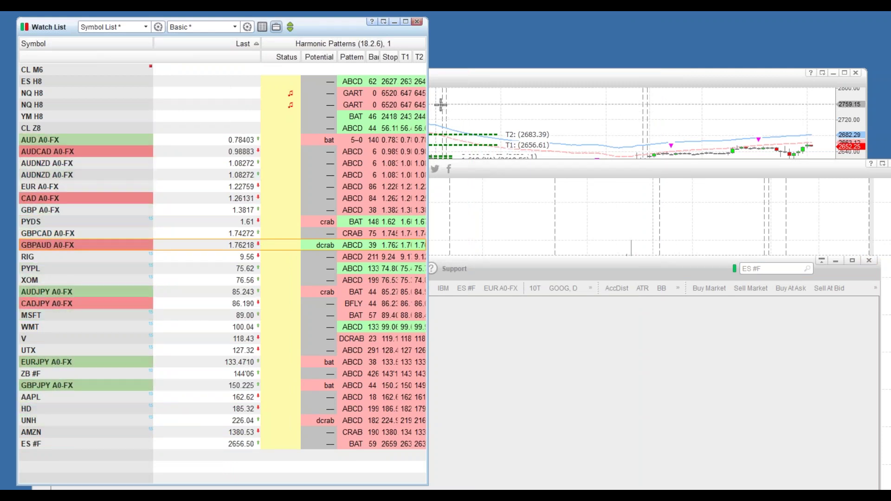
Step: Widen the watch list, sort by Status, narrow that column, and load AUD A0-FX into the chart
drag(428, 103, 657, 88)
click(440, 56)
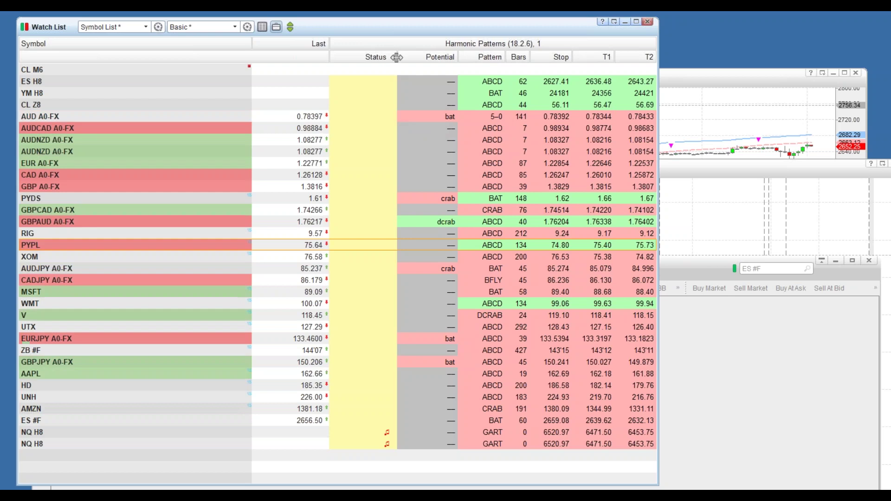
drag(396, 57, 355, 58)
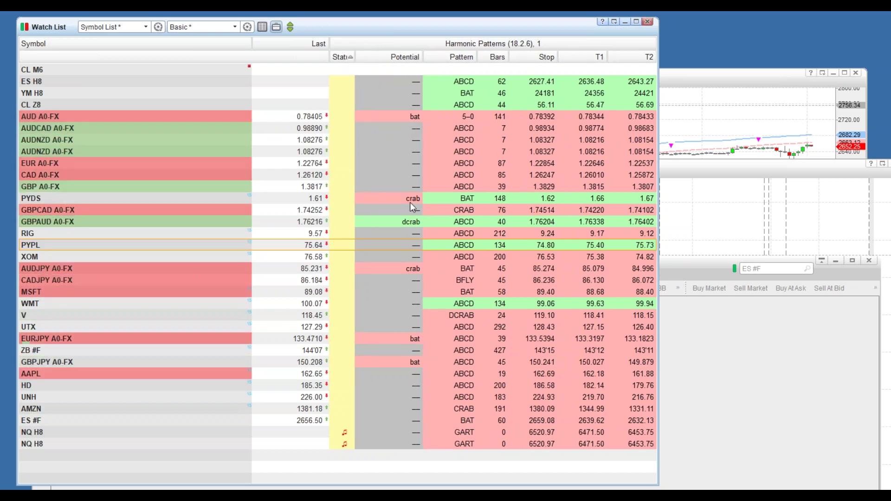
click(394, 114)
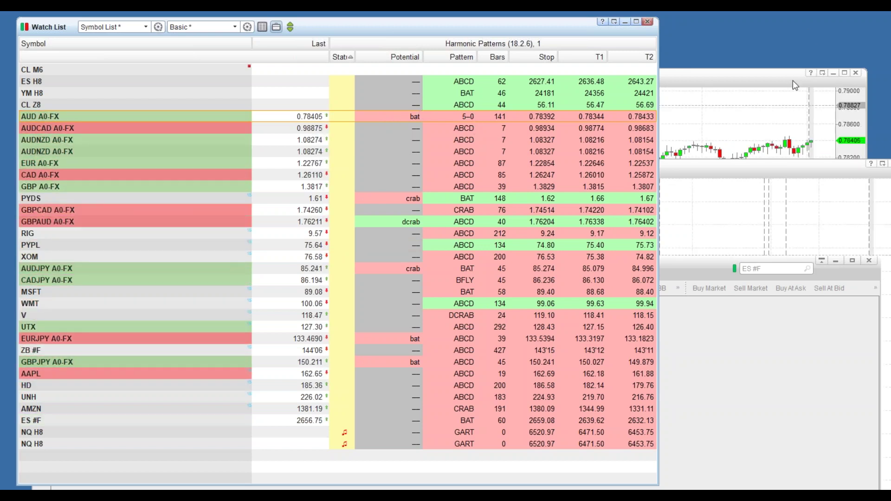
Step: Bring the AUD A0-FX 30-minute chart forward, scroll its bars right, and maximize it
click(775, 92)
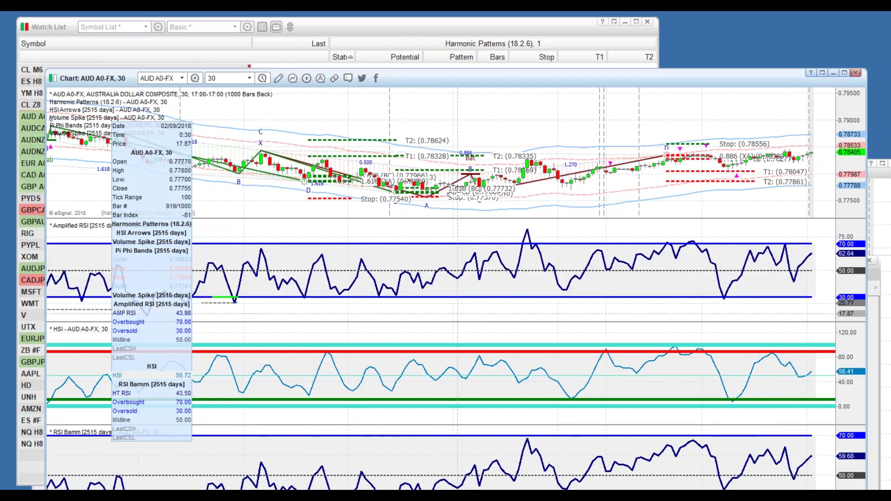
scroll(510, 153, right, 3)
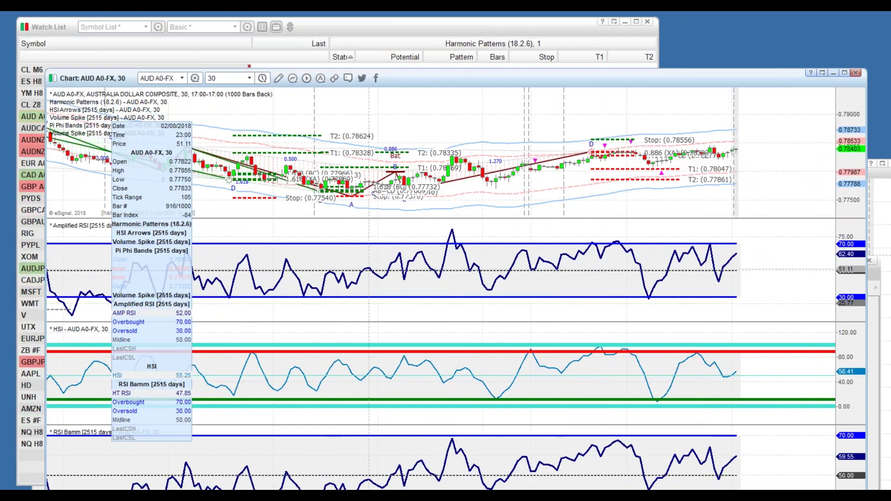
scroll(365, 92, right, 3)
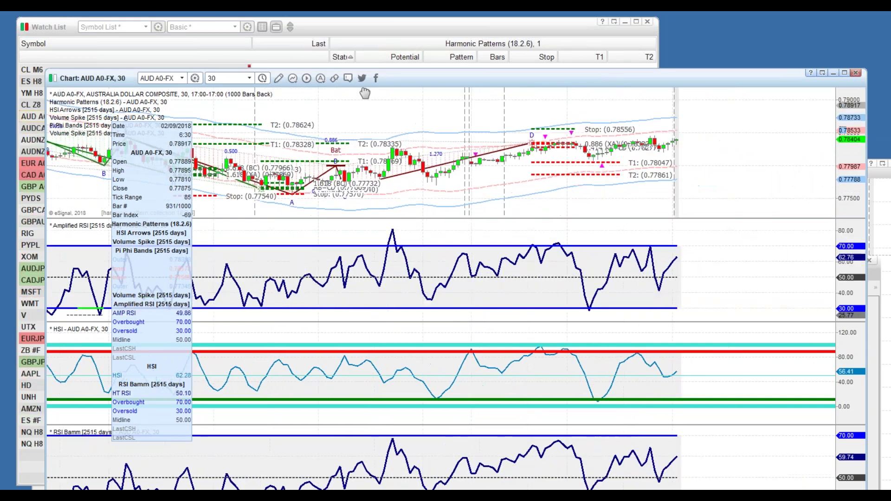
scroll(365, 93, right, 4)
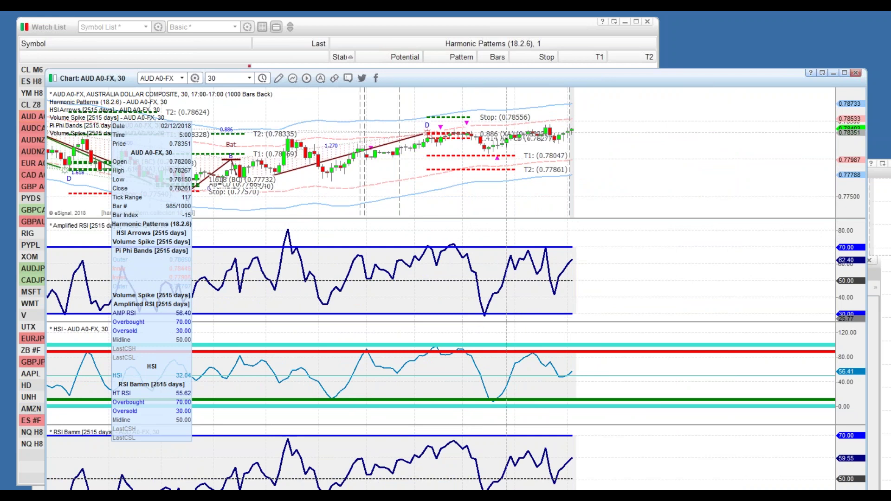
click(844, 73)
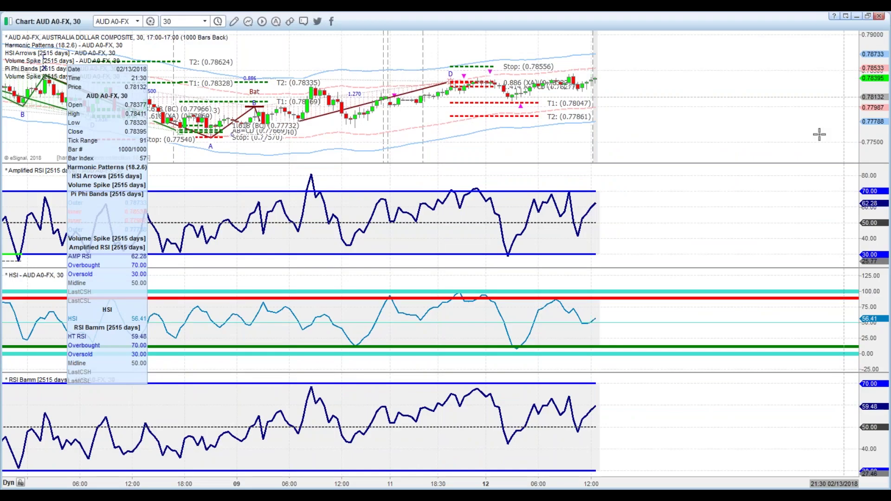
scroll(549, 472, up, 2)
Step: Open the chart Properties on the Edit Chart tab and select the Harmonic Patterns study
right_click(326, 76)
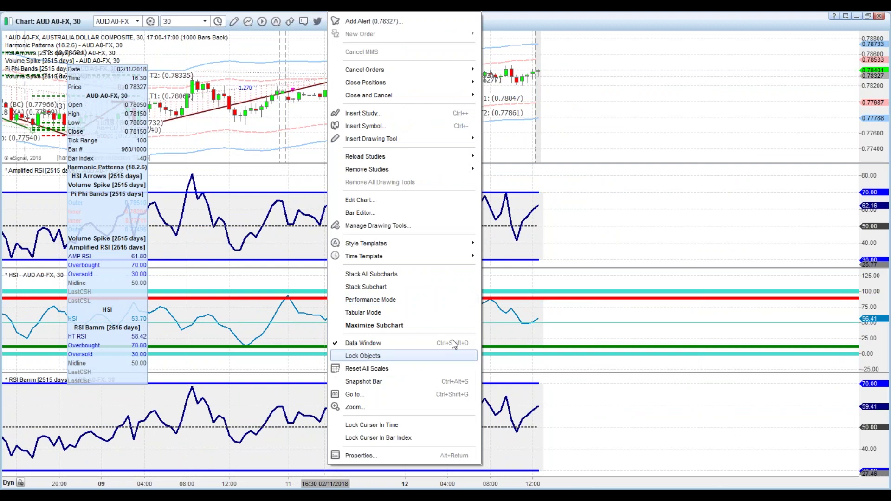
click(410, 455)
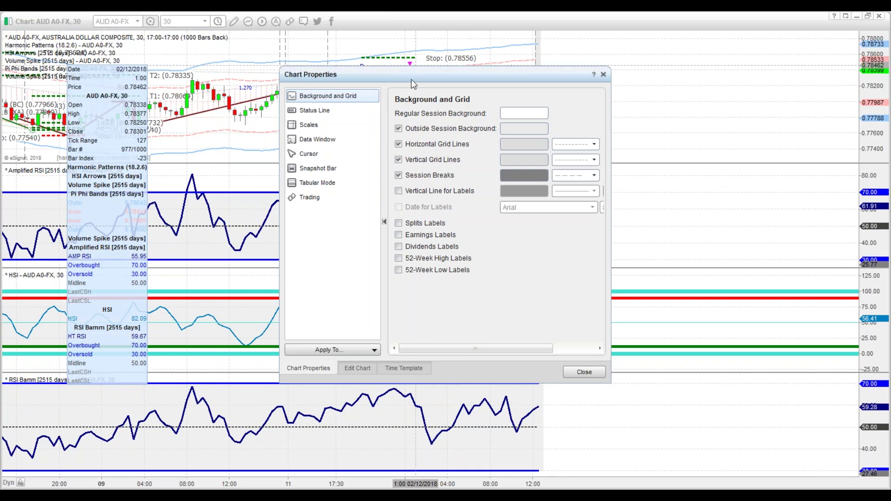
drag(412, 83, 682, 72)
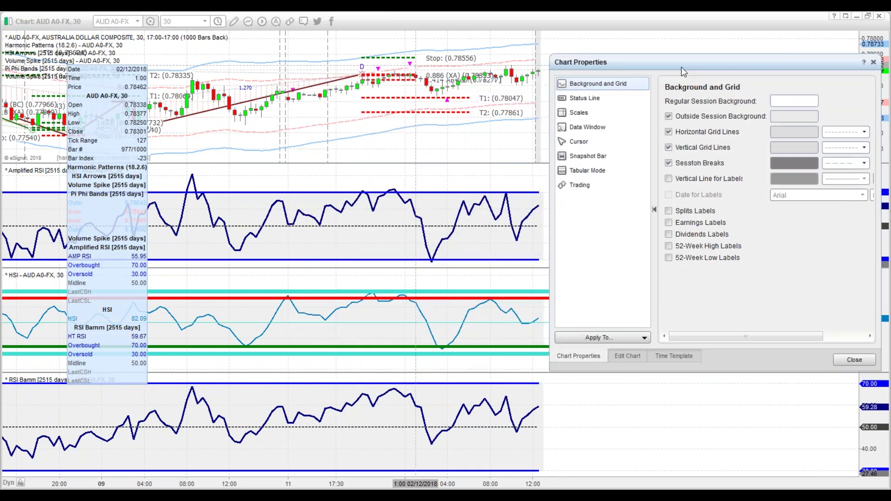
click(637, 360)
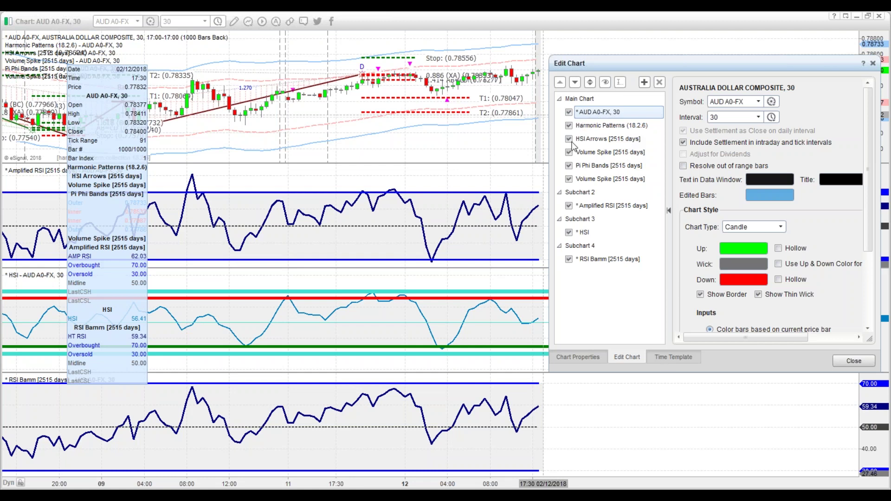
click(596, 128)
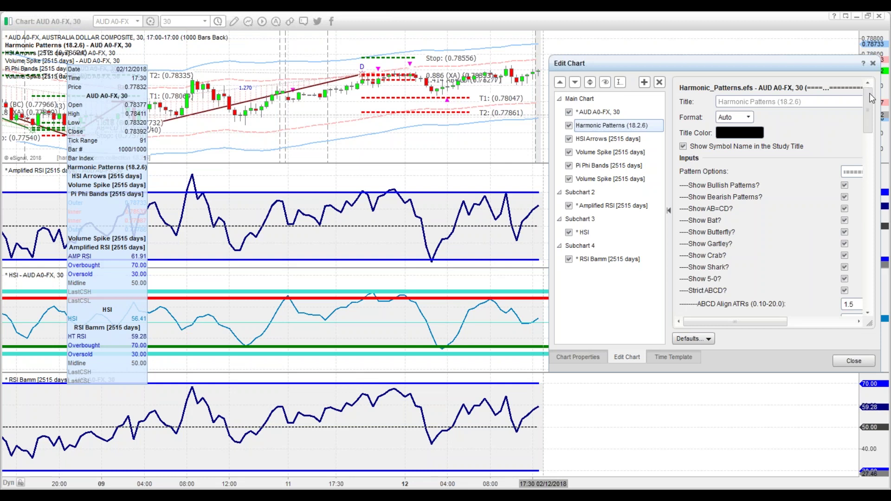
Step: Turn off Show AB=CD? and Strict ABCD? for Harmonic Patterns
drag(869, 96, 867, 104)
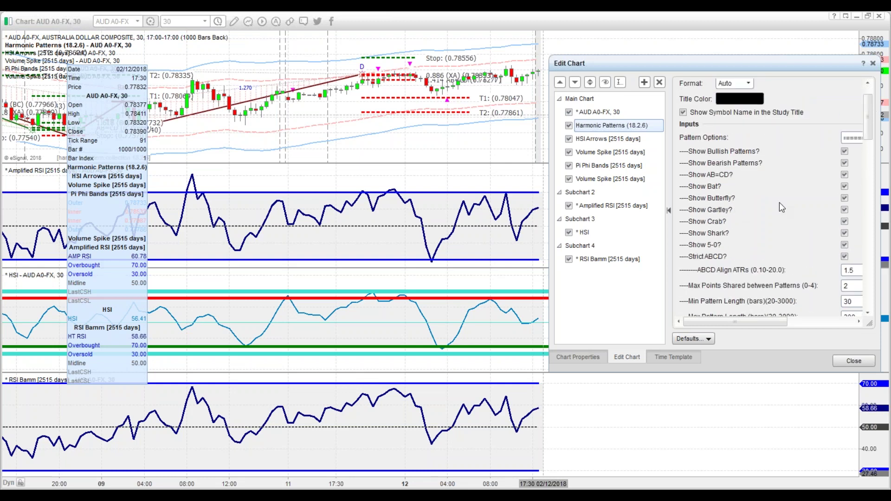
click(845, 176)
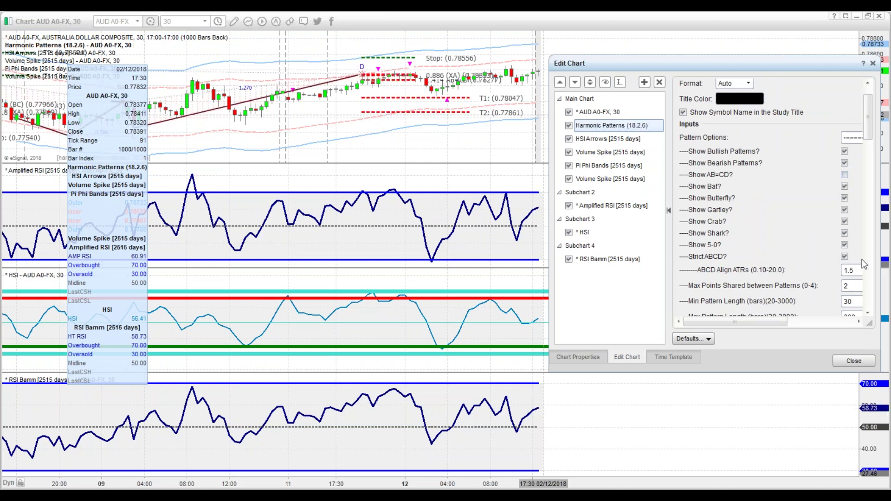
click(844, 257)
drag(871, 130, 884, 210)
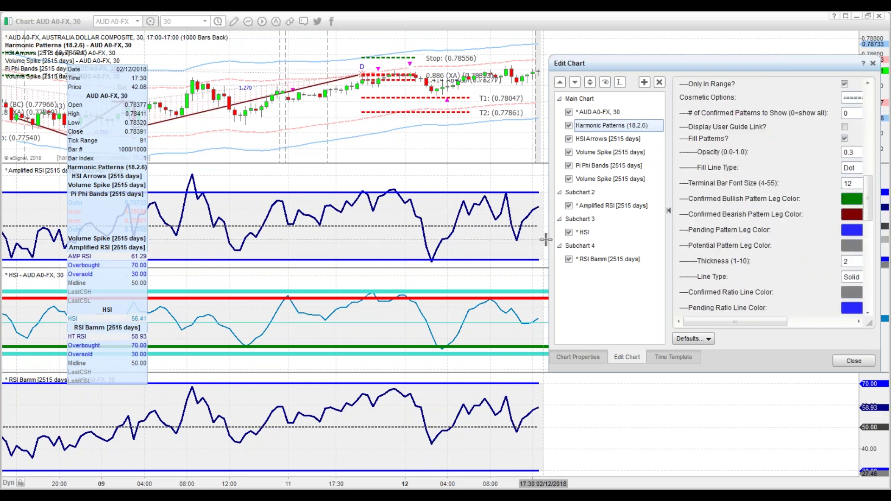
Step: Widen and recentre the settings window, then shorten the Cosmetic Options separator text
drag(545, 240, 485, 239)
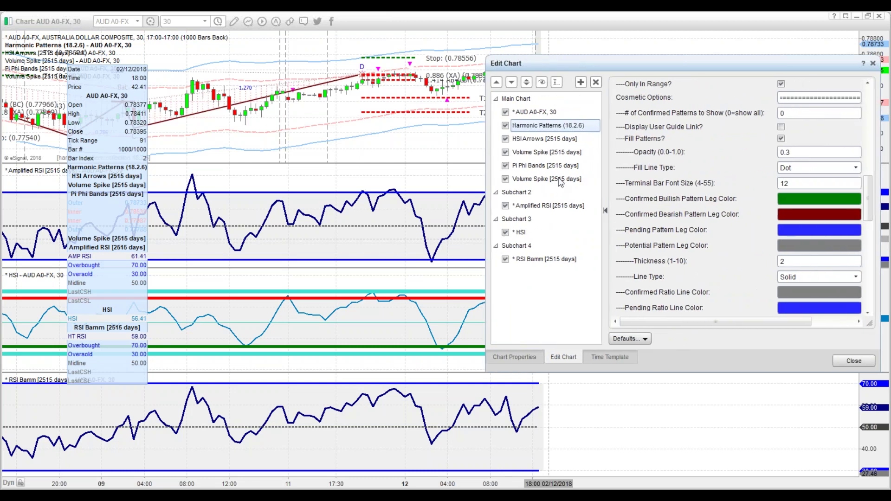
drag(603, 64, 430, 158)
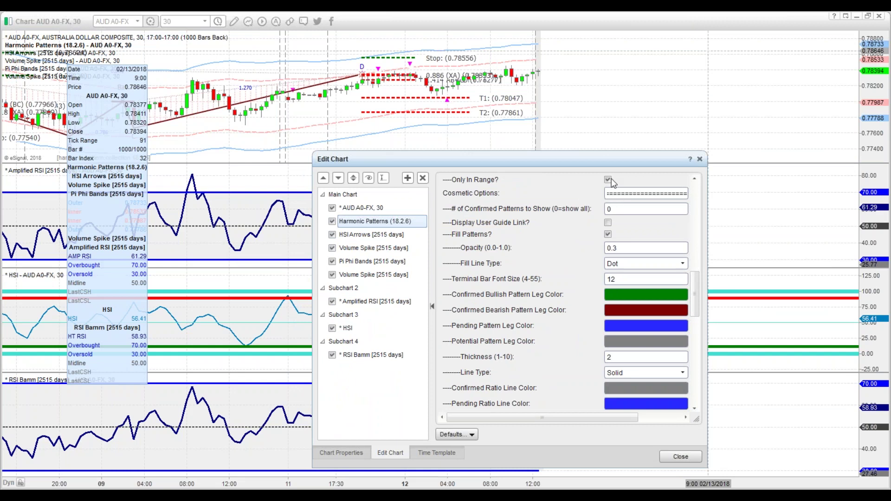
double_click(612, 193)
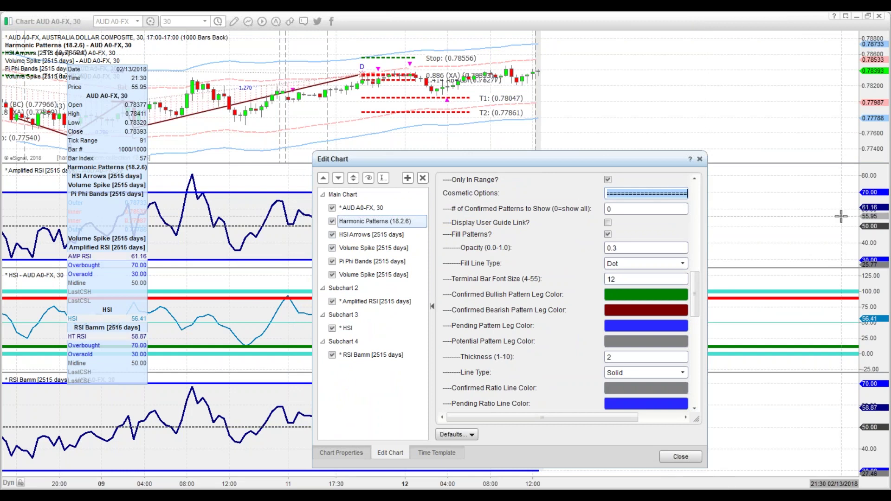
key(BackSpace)
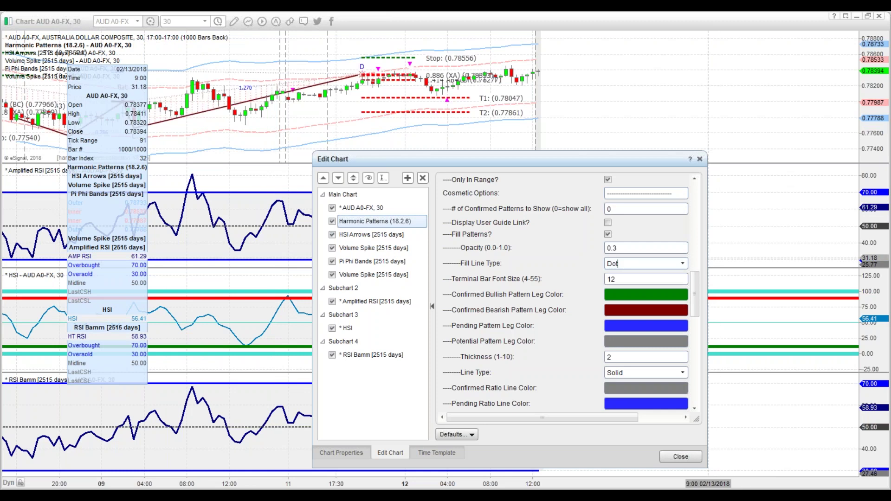
Step: Change the pattern fill lines and zone lines from dotted to Solid
scroll(649, 263, up, 5)
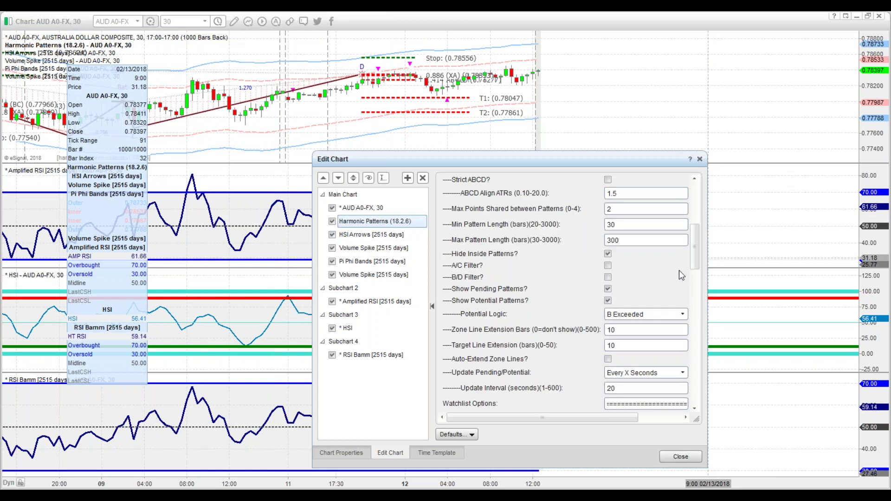
drag(694, 251, 681, 298)
click(682, 230)
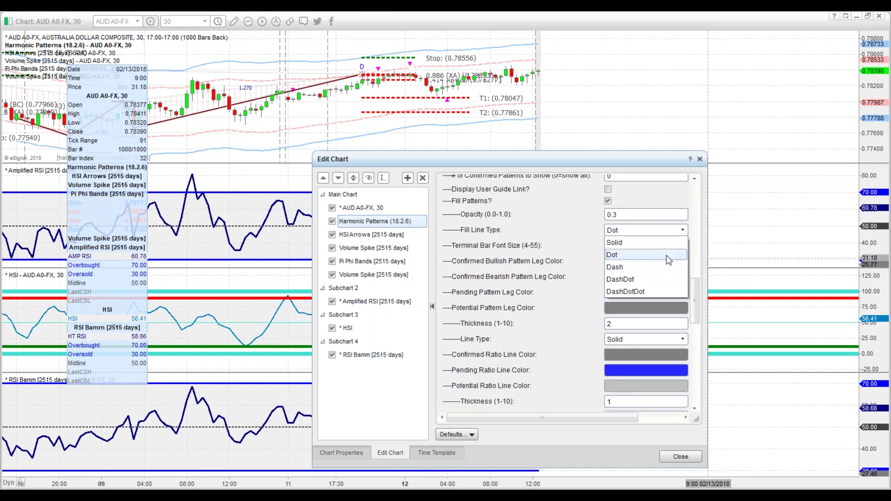
click(640, 242)
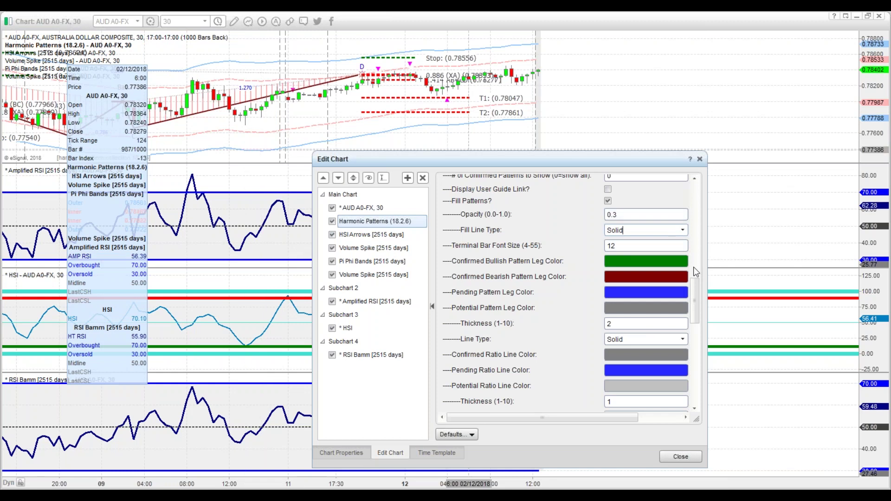
drag(698, 322, 713, 363)
scroll(565, 263, down, 5)
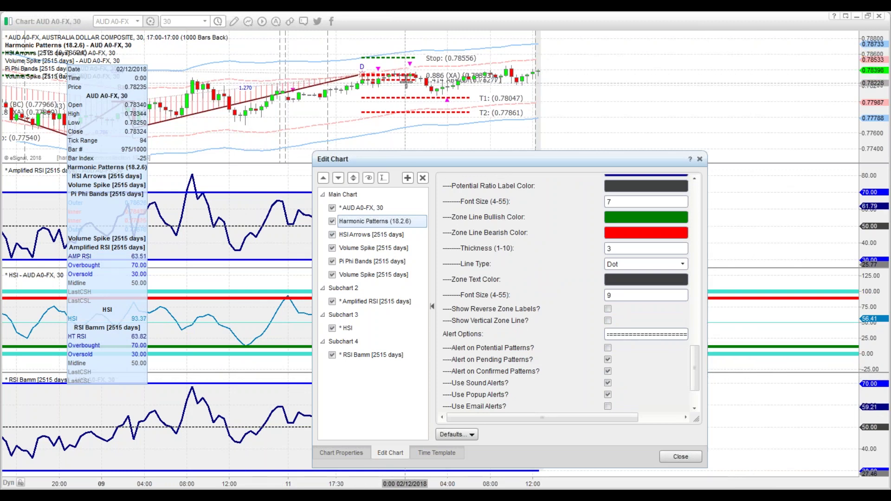
click(684, 266)
click(642, 280)
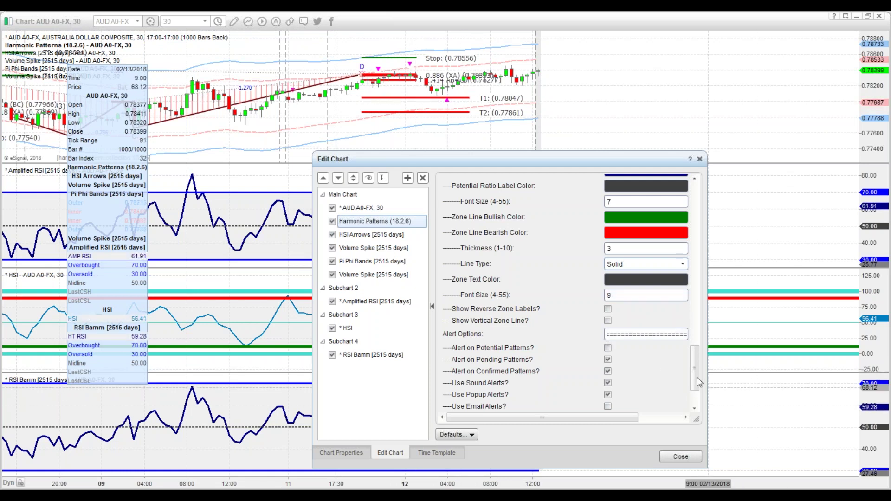
Step: Select the Thickness (1-10) value for the pattern legs
scroll(686, 350, up, 3)
scroll(686, 350, up, 4)
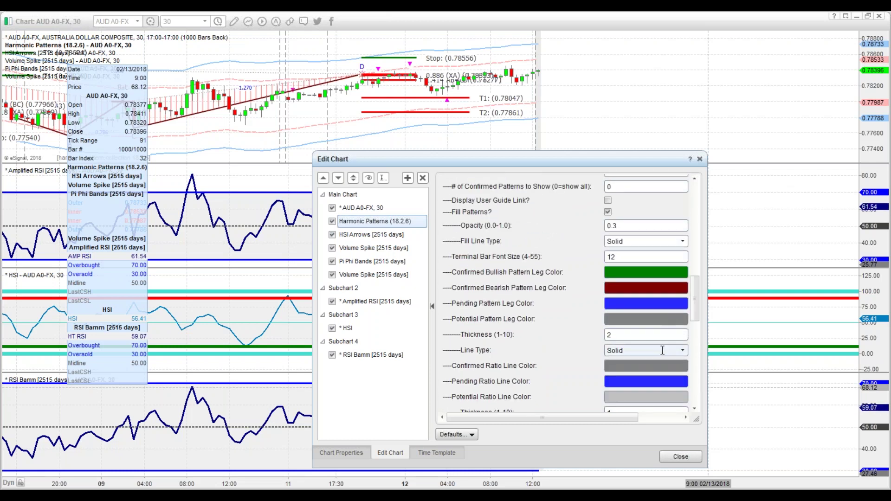
click(605, 336)
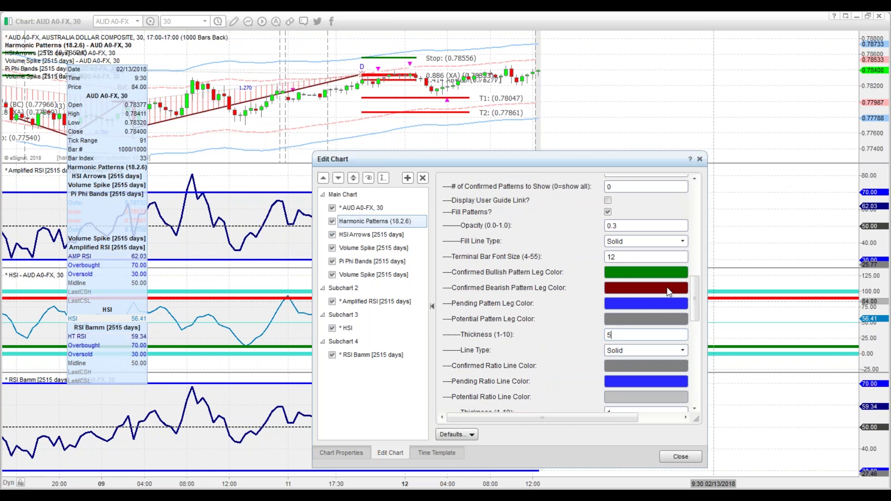
Step: Apply leg thickness 5 so the chart redraws the Bat pattern with thick solid legs
drag(695, 289, 695, 299)
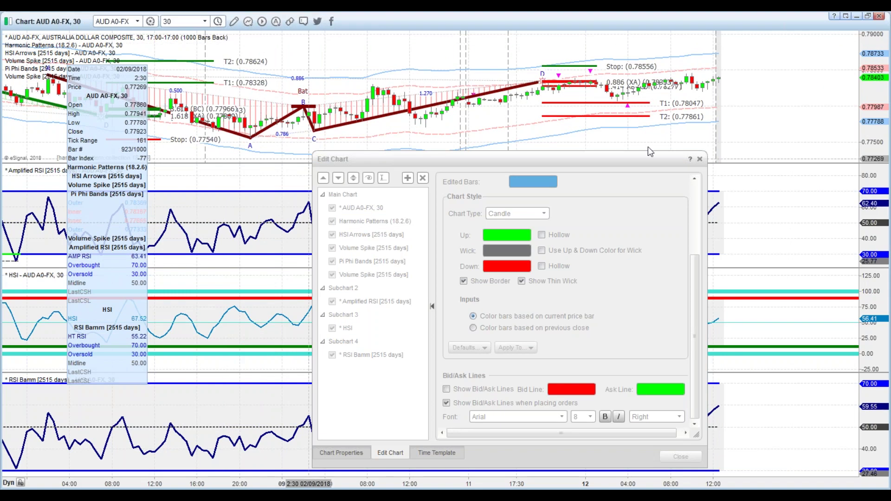
Step: Close Edit Chart, stretch the price scale and pan to the D point near 0.783
click(700, 160)
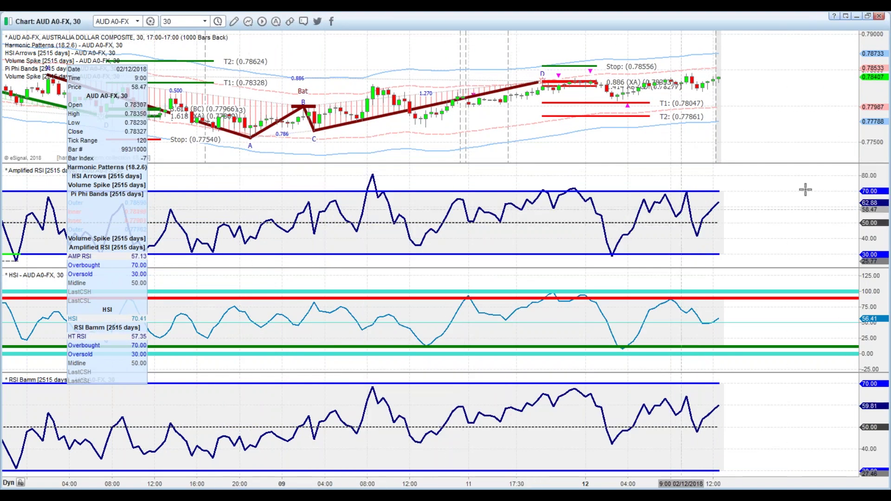
drag(859, 112, 858, 65)
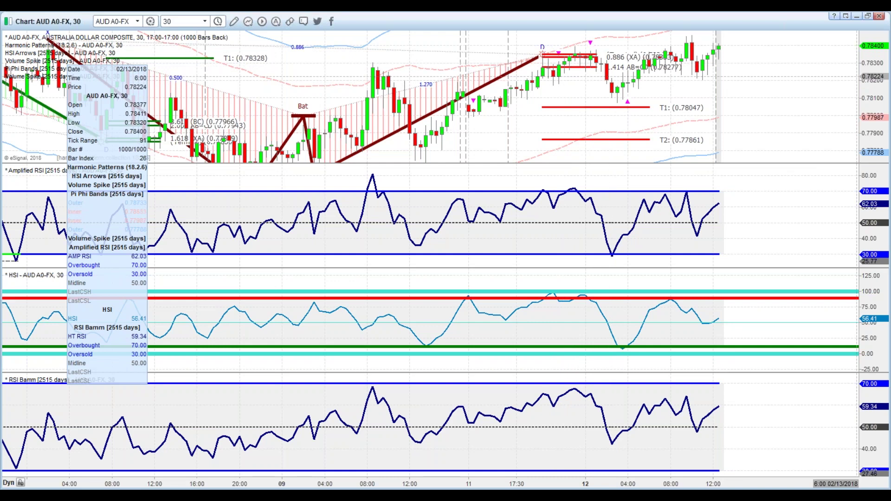
drag(750, 78, 849, 75)
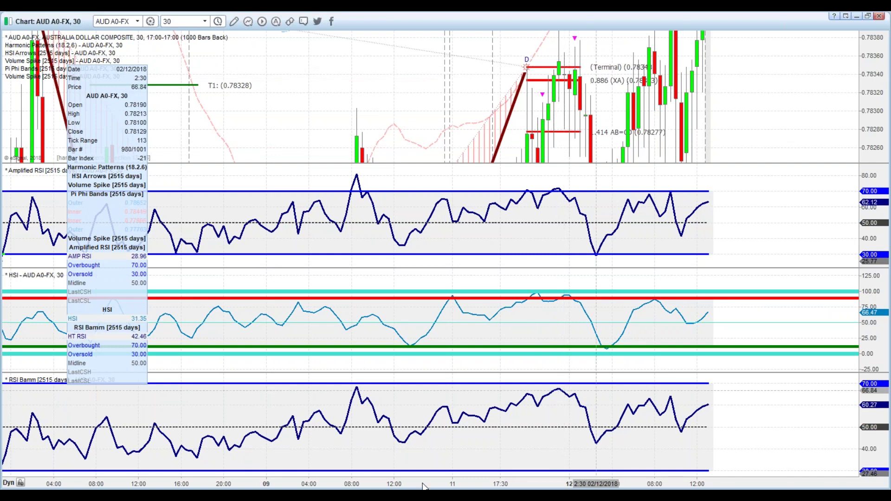
Step: Compress the price scale until Stop 0.78556 and T1 0.78047 appear around the D point
scroll(422, 485, up, 3)
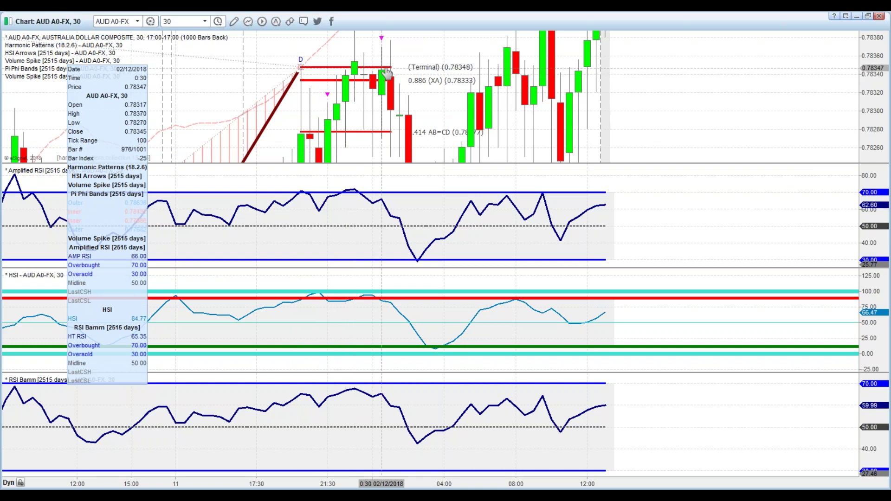
drag(884, 44, 887, 160)
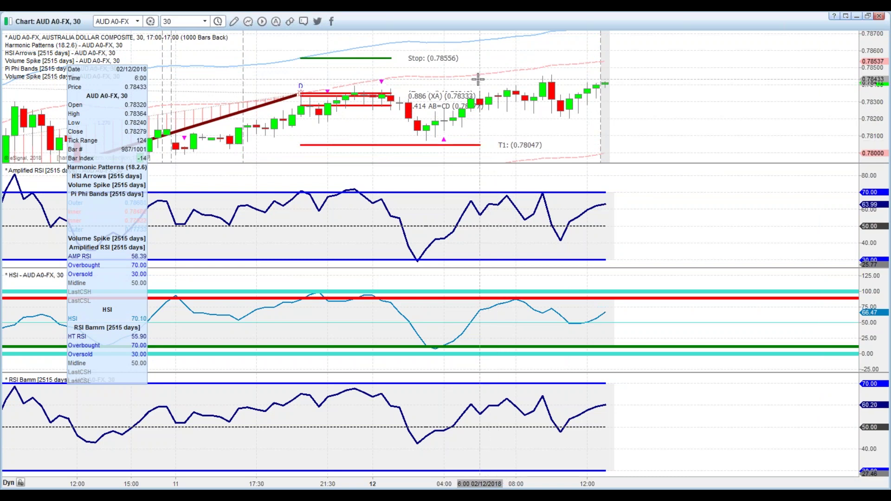
scroll(351, 65, up, 2)
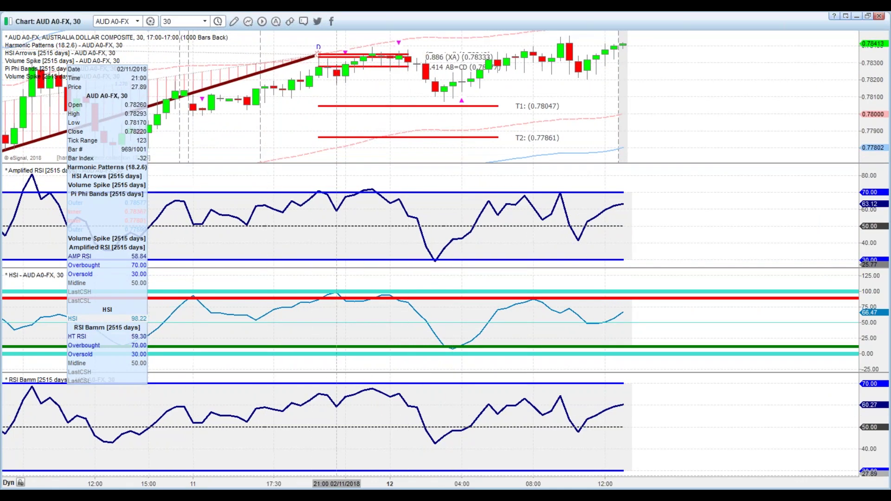
scroll(654, 87, down, 3)
scroll(647, 116, up, 5)
scroll(644, 141, down, 1)
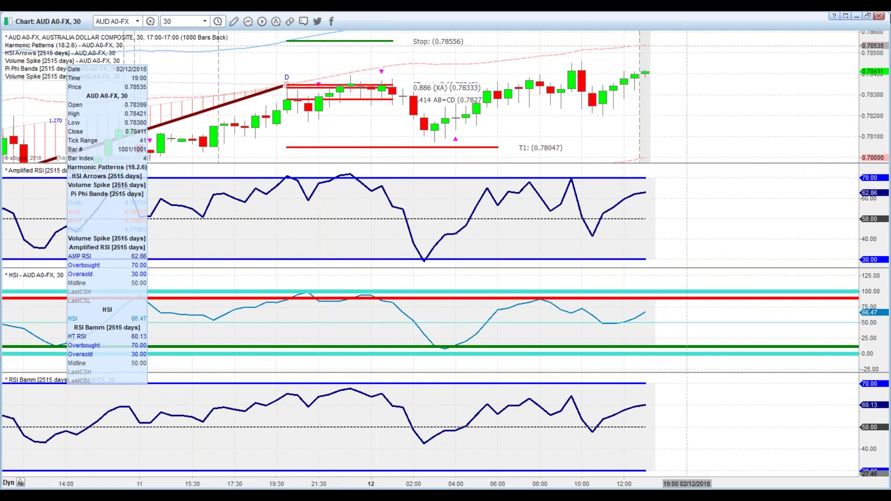
drag(856, 113, 855, 129)
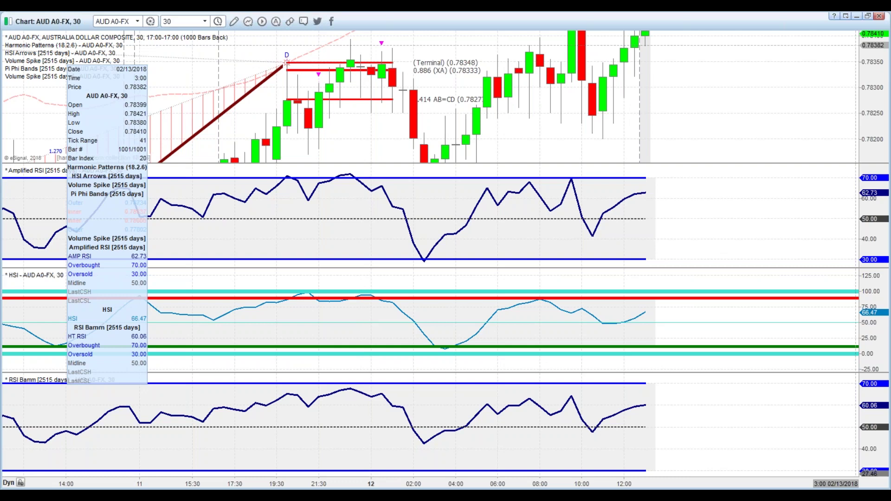
drag(888, 66, 862, 122)
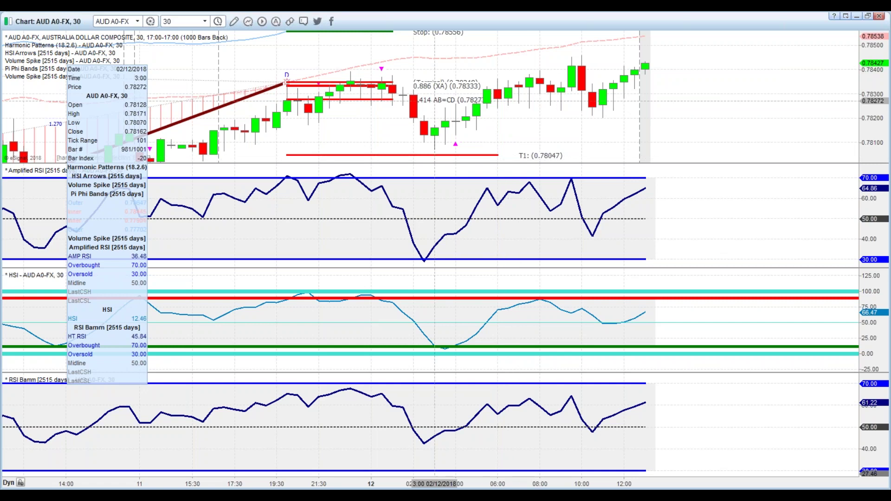
drag(887, 131, 888, 111)
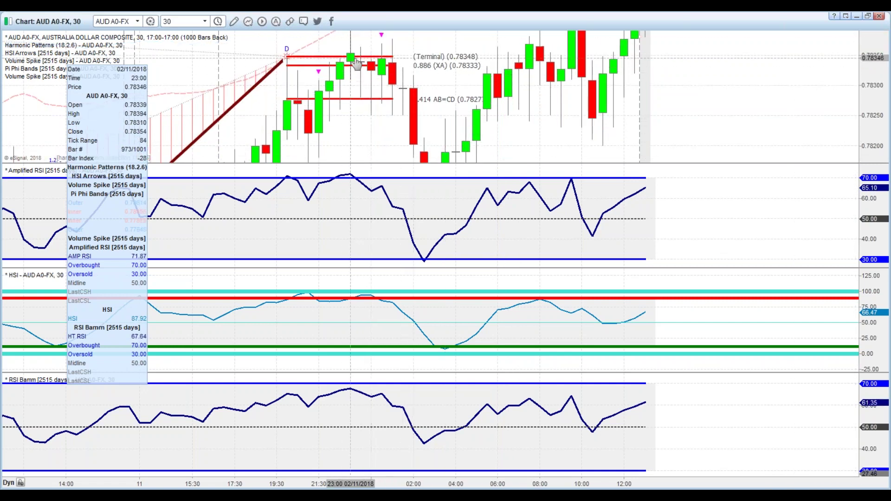
drag(878, 103, 888, 53)
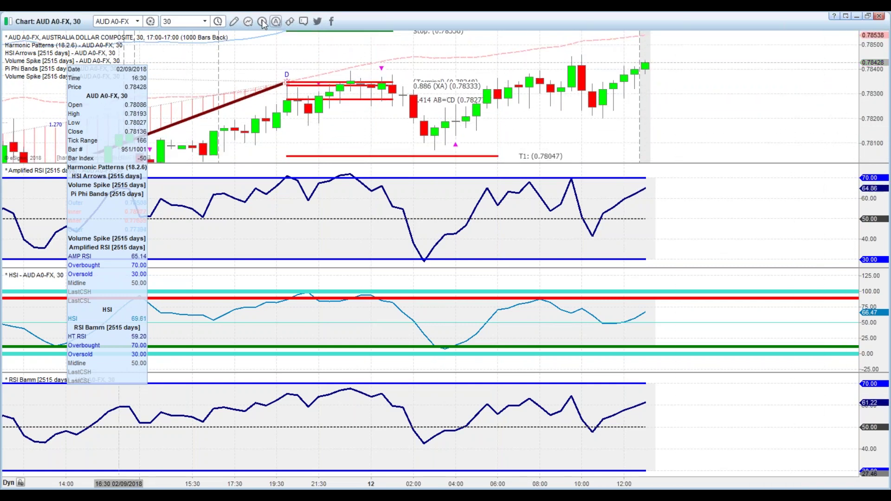
Step: Draw a trend line down from the 0:30 high and select it
click(233, 23)
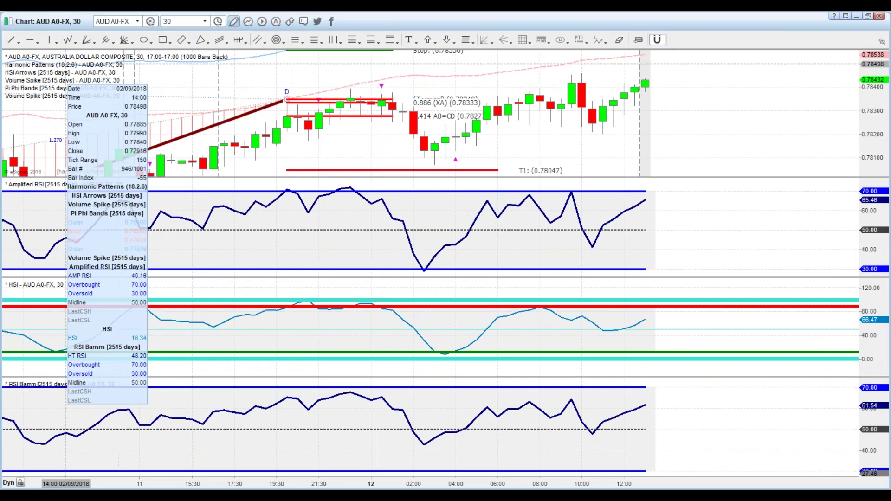
click(11, 42)
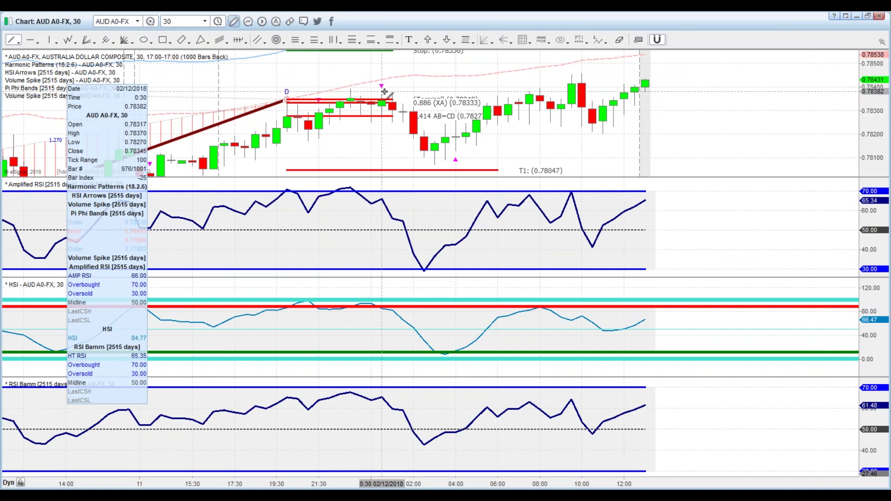
drag(390, 95, 524, 171)
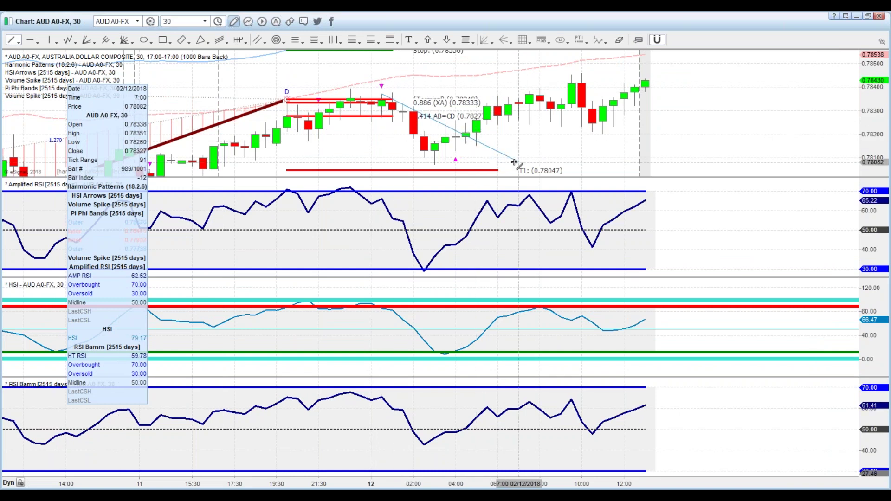
click(515, 161)
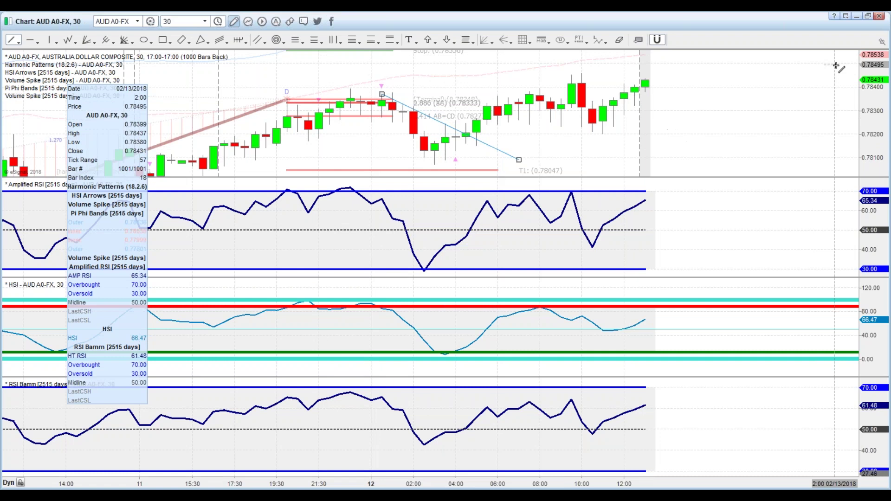
Step: Compress the price scale to show Stop and T2, and pan back to earlier history
drag(880, 91, 887, 107)
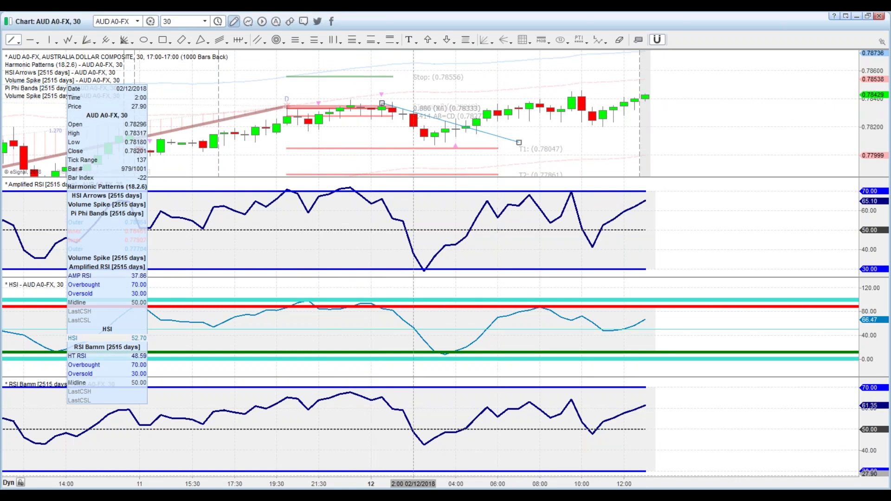
drag(413, 479, 585, 483)
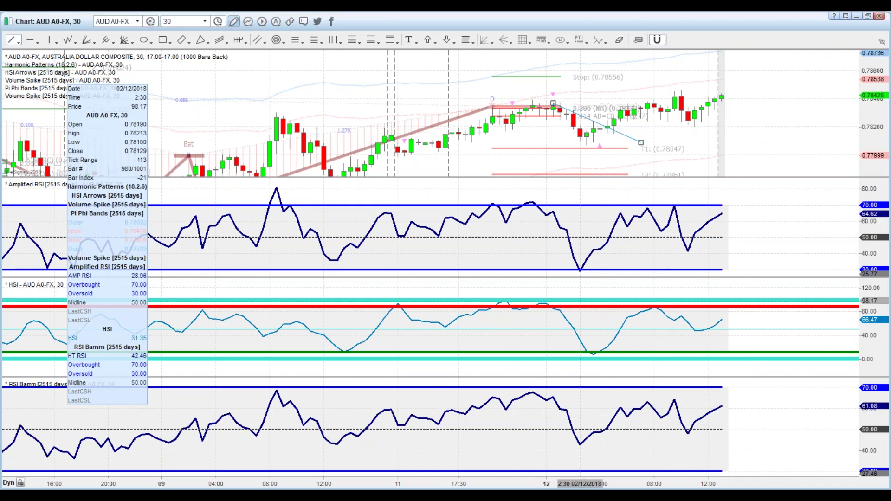
scroll(410, 232, up, 2)
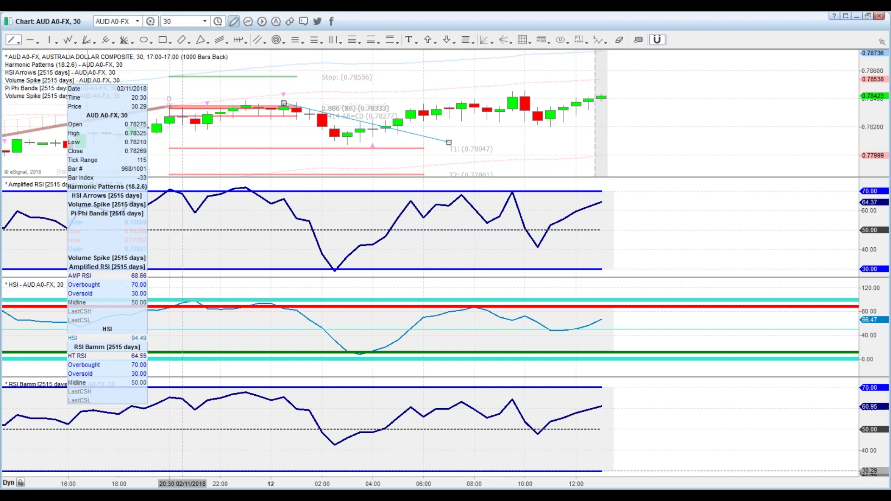
mouse_move(432, 494)
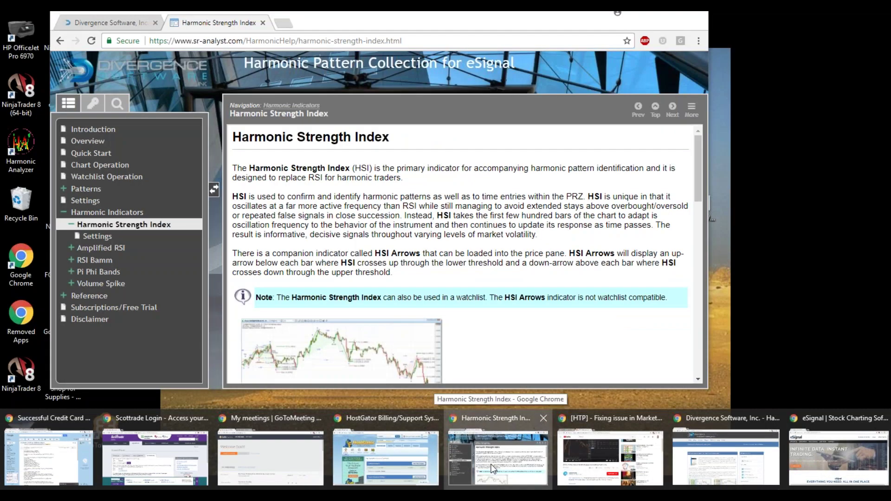
Step: Bring up the Harmonic Strength Index help page and select its sr-analyst.com address
click(497, 457)
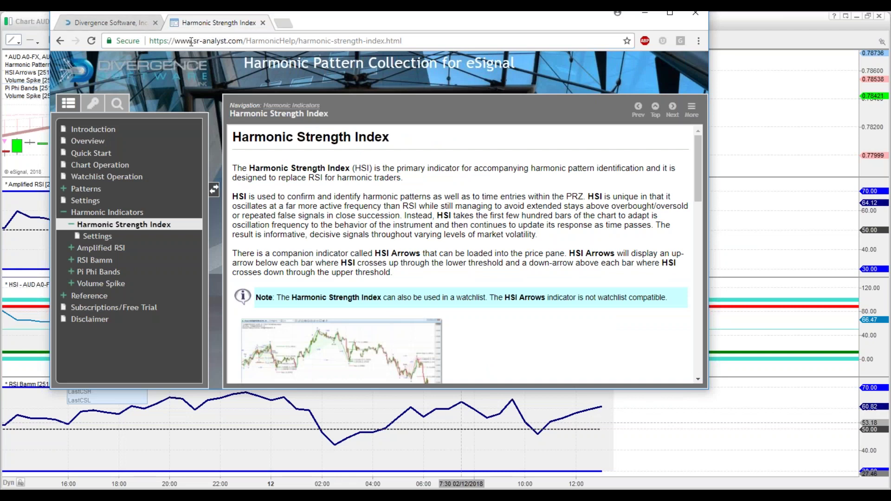
drag(243, 41, 151, 47)
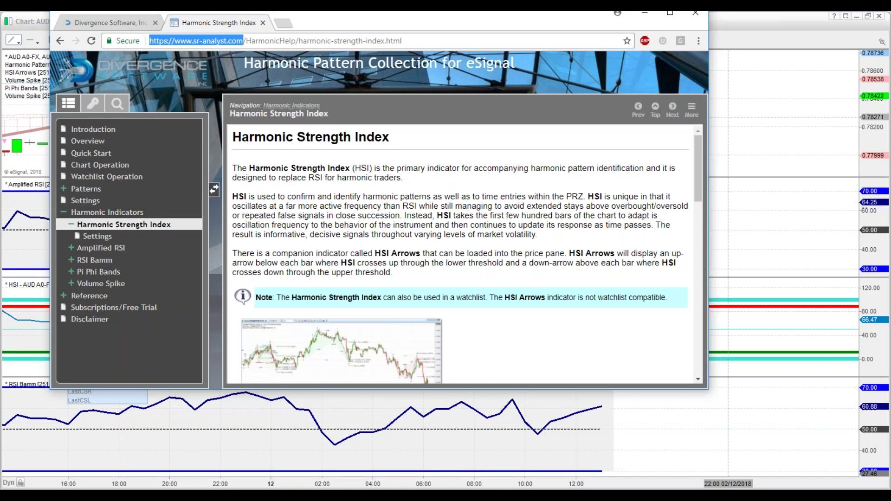
Step: Bring the eSignal AUD A0-FX 30-minute chart back in front of the help browser
click(279, 462)
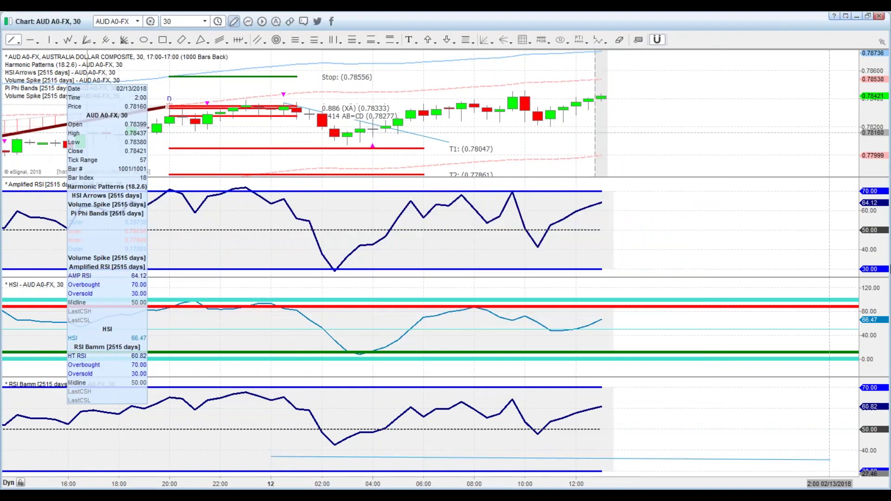